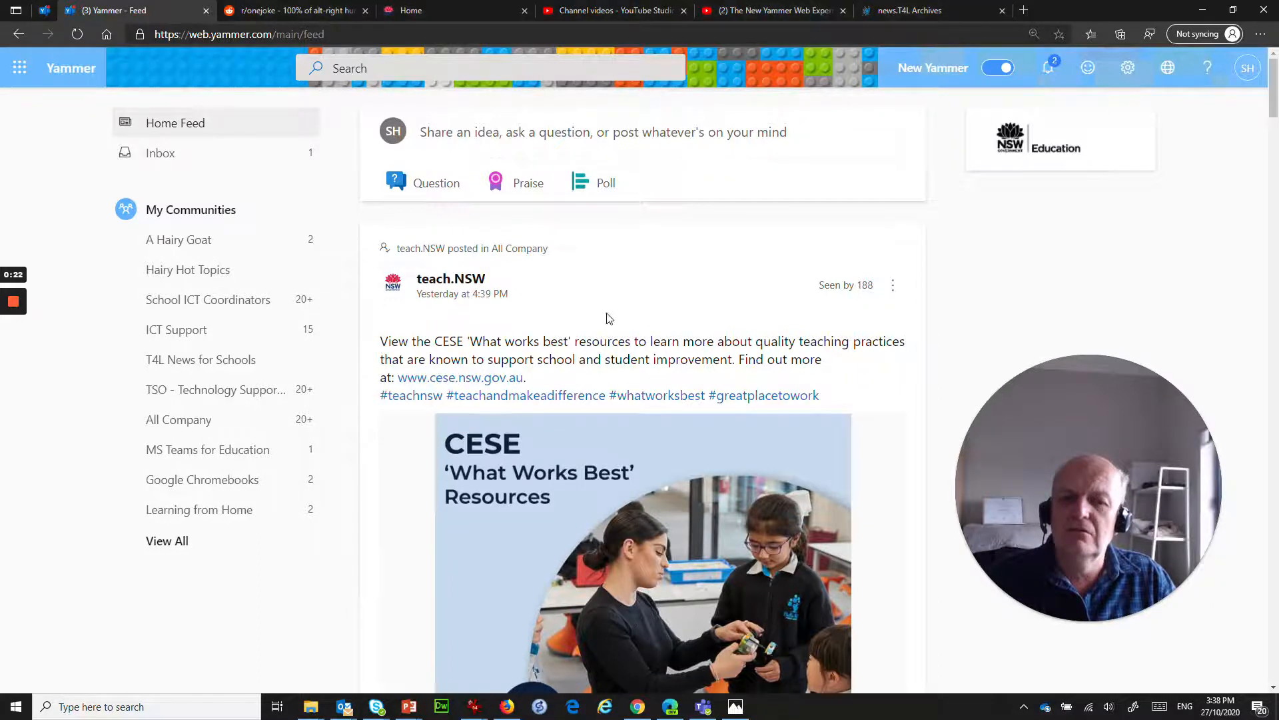
Look through the home feed's posts and open the ICT Support community
scroll(609, 318, down, 12)
scroll(593, 451, up, 5)
scroll(596, 419, down, 9)
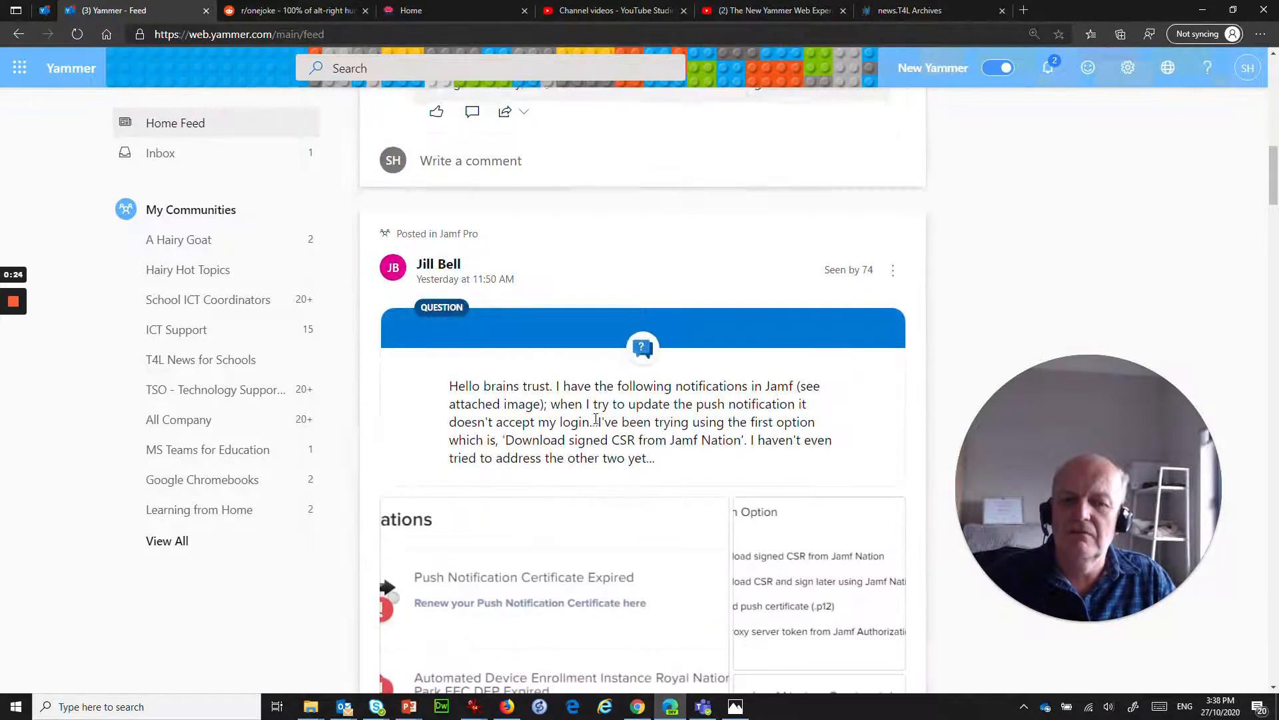
scroll(596, 420, down, 3)
scroll(593, 311, up, 8)
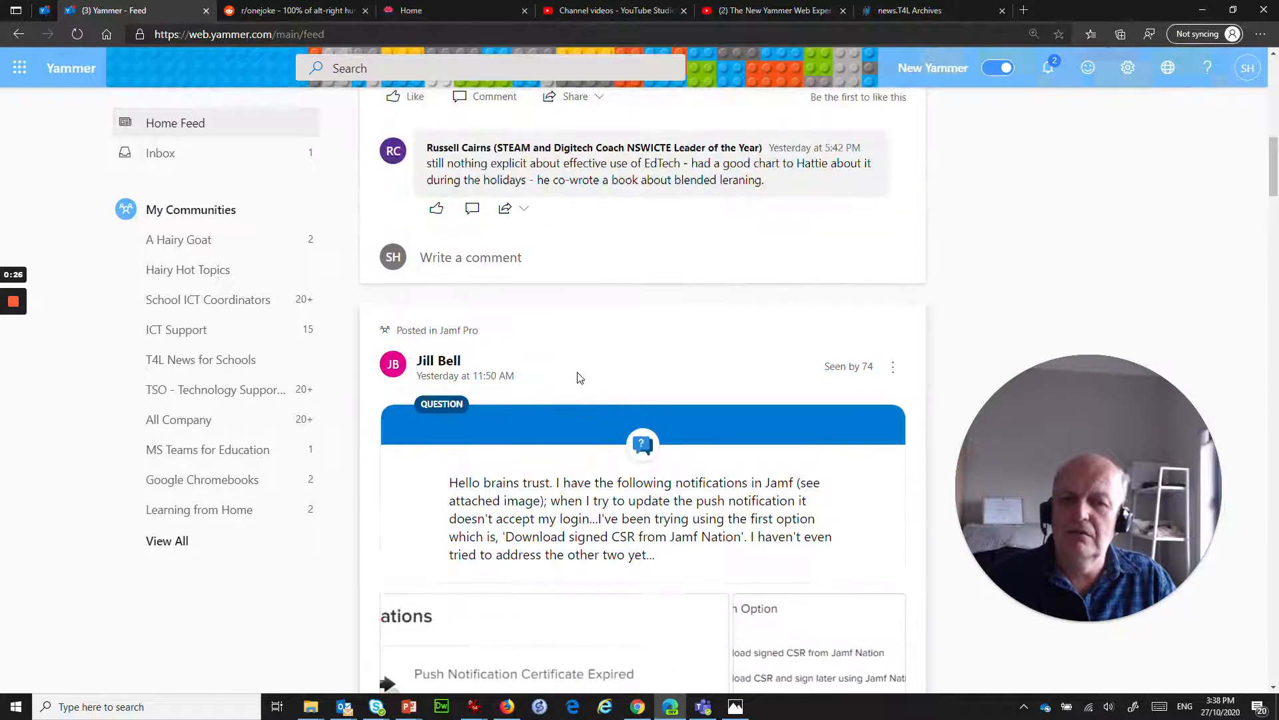
scroll(672, 427, up, 10)
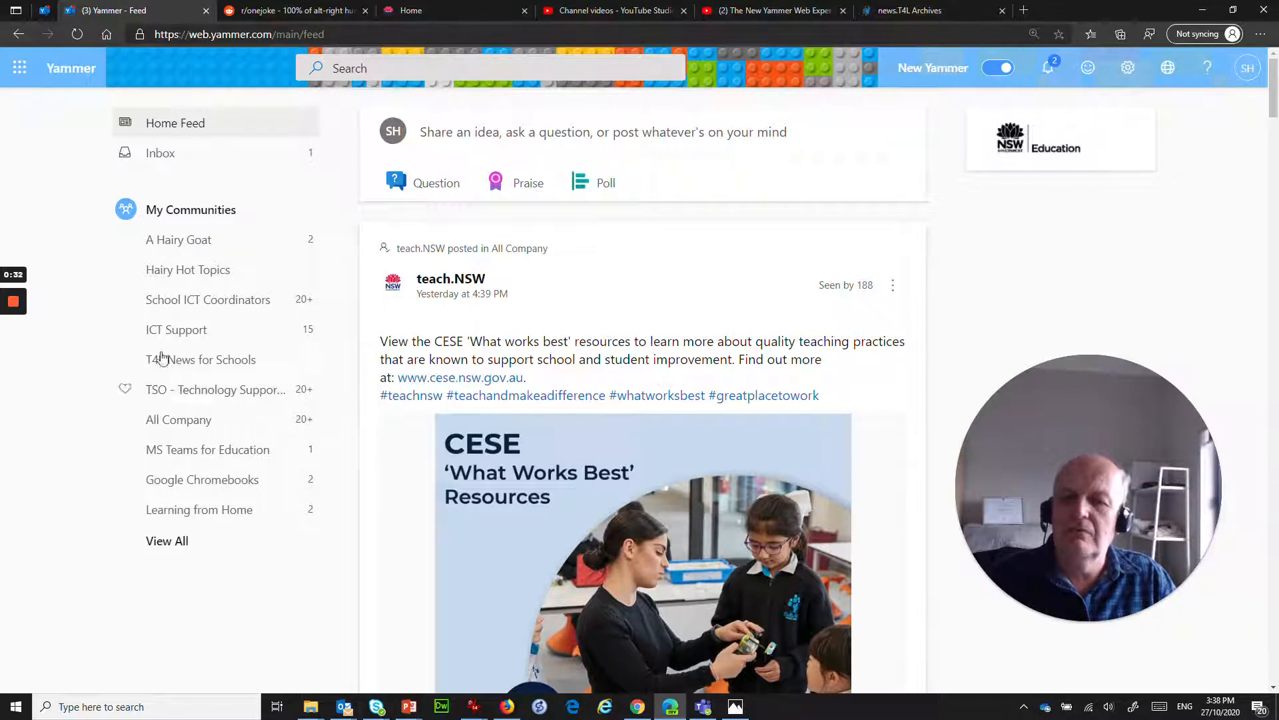
click(180, 332)
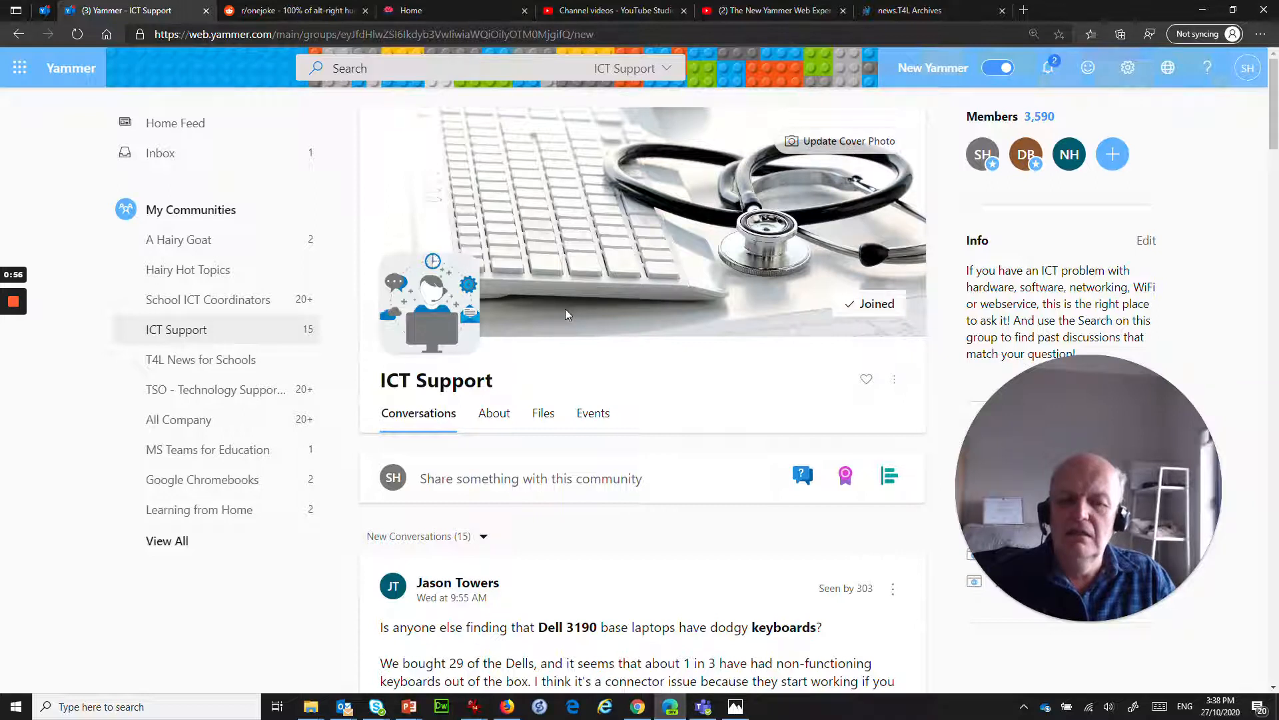
Open the A Hairy Goat community and preview ahairygoatbanner.jpg in IrfanView, then return to the community page
click(171, 240)
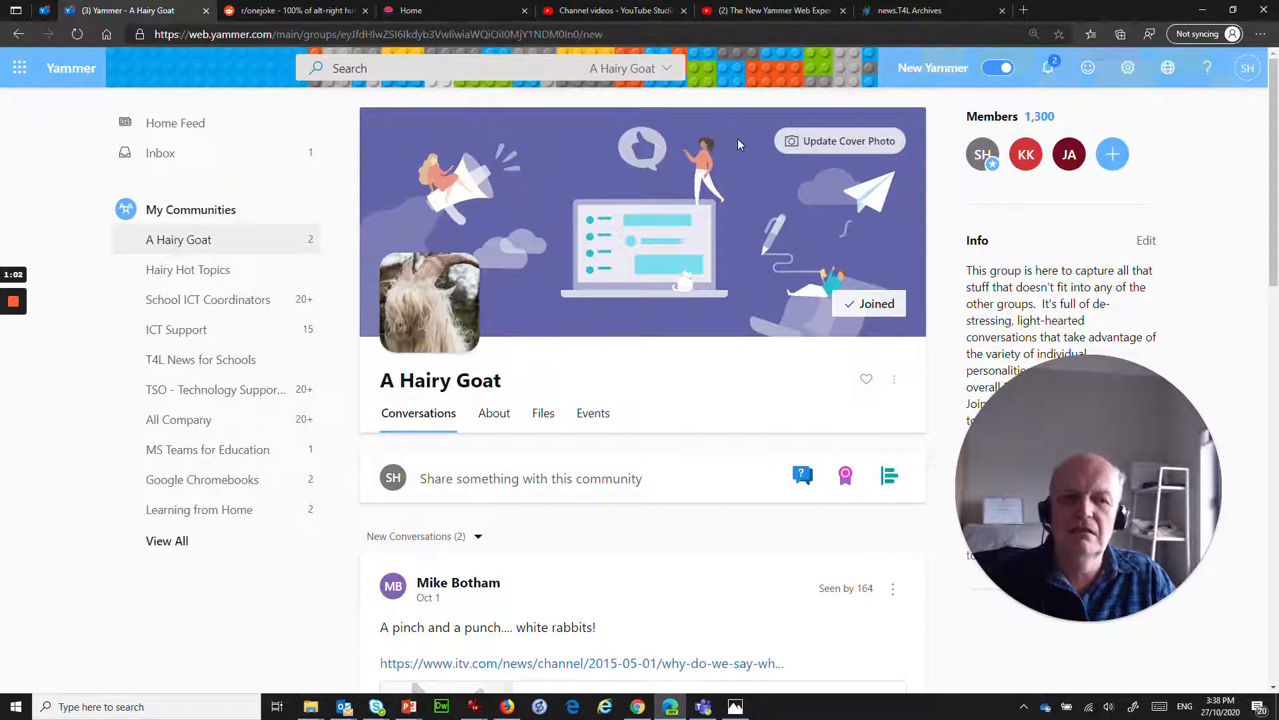
mouse_move(474, 706)
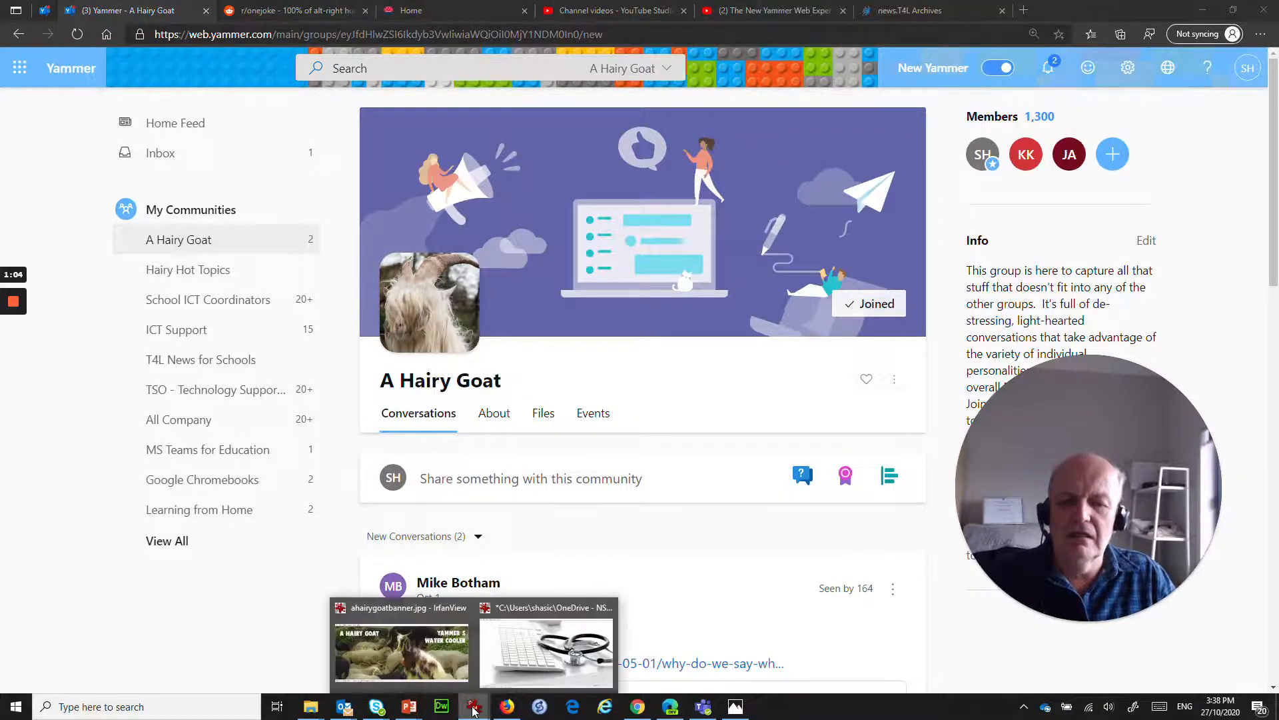
click(385, 628)
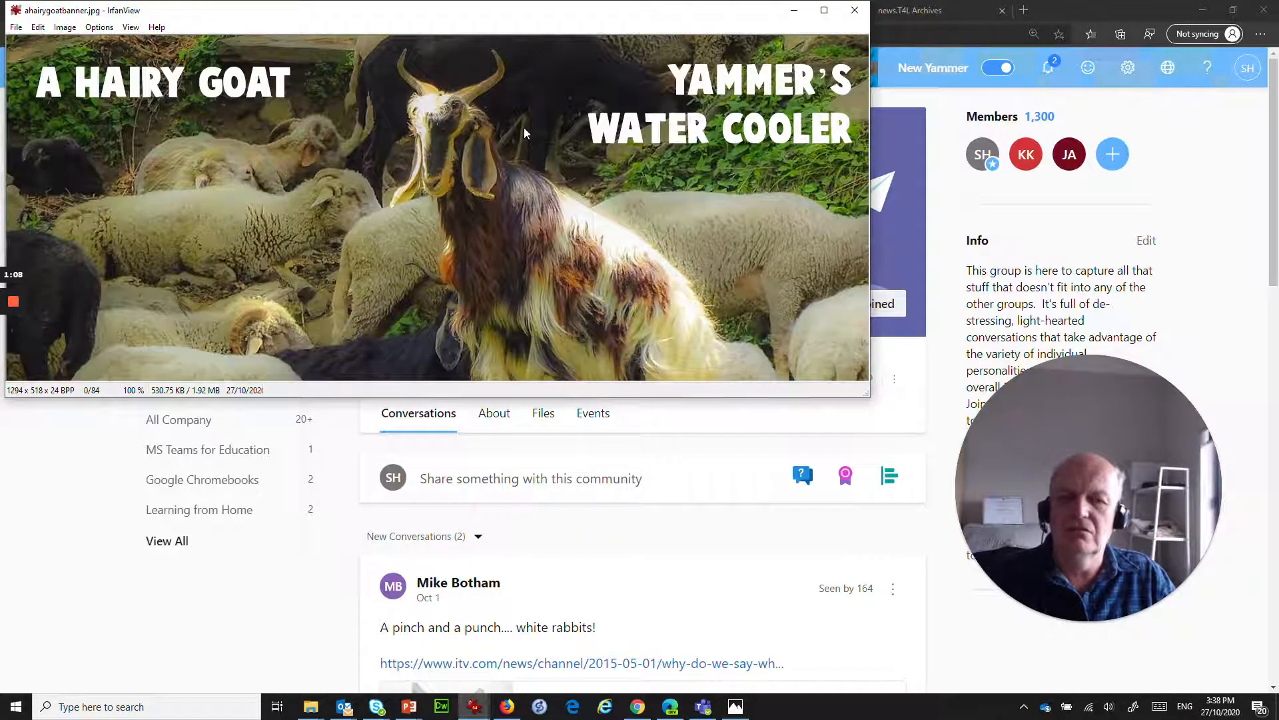
drag(513, 61, 623, 118)
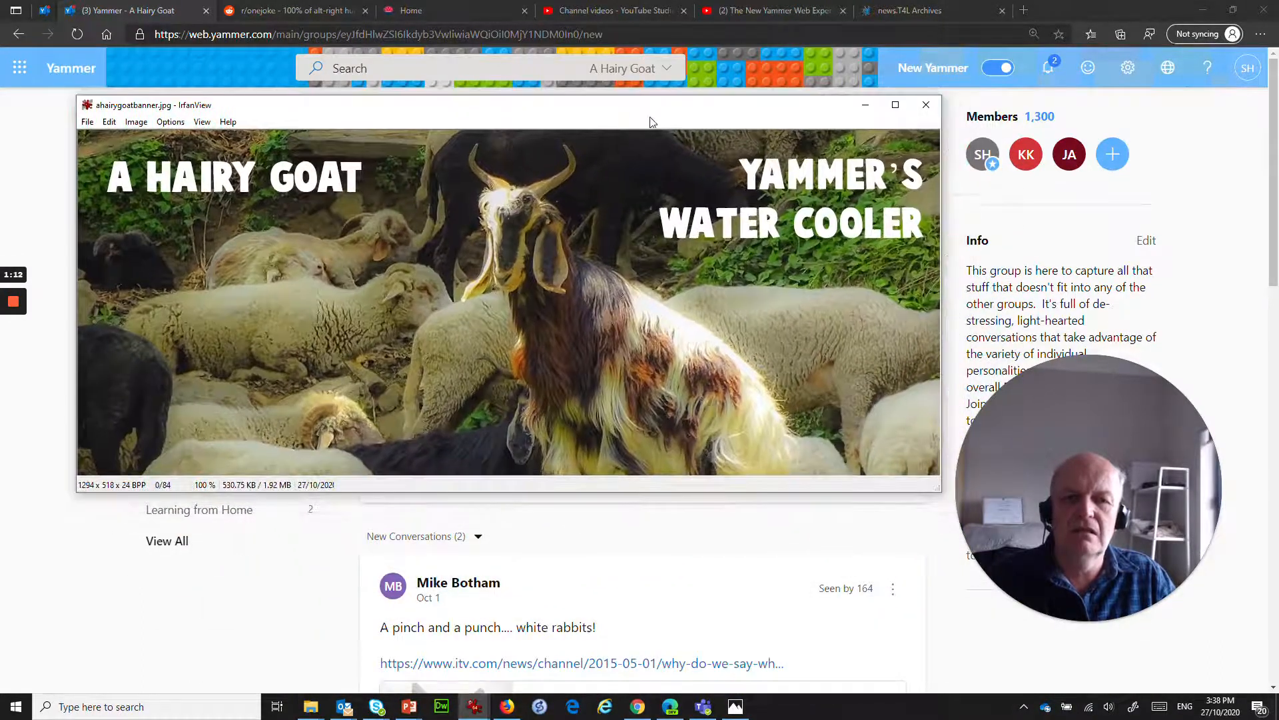
click(862, 108)
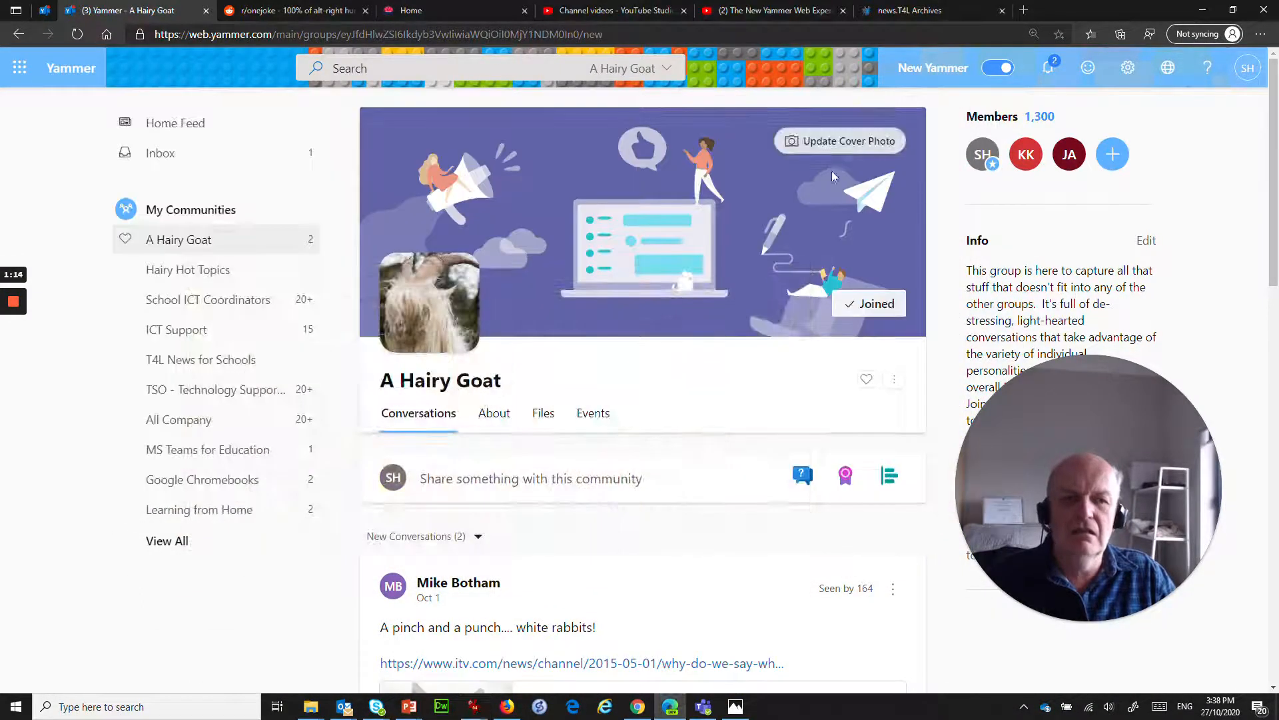
Upload ahairygoatbanner.jpg as the cover photo of the A Hairy Goat community
click(855, 144)
click(858, 179)
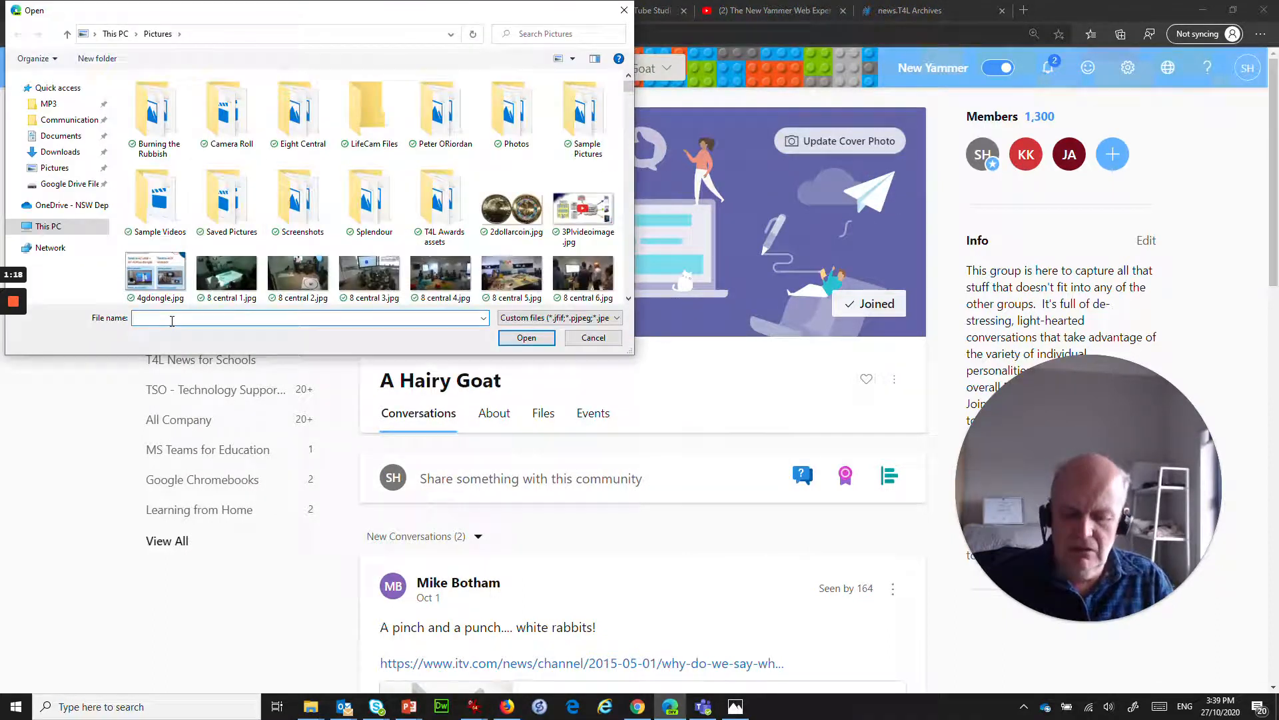
text(ahairygoatbanner.jpg)
click(176, 342)
click(527, 337)
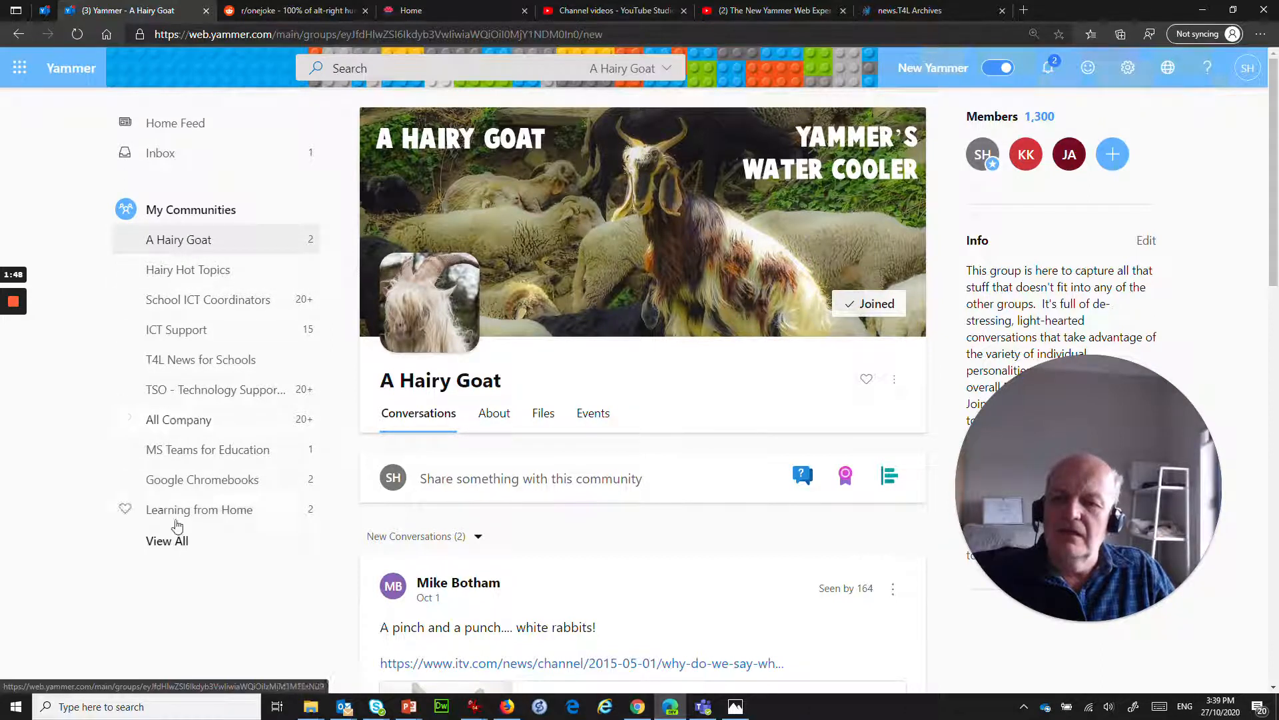
Show the full community list and mark ICT Support, T4L News for Schools, School ICT Coordinators and A Hairy Goat as favourites
click(167, 541)
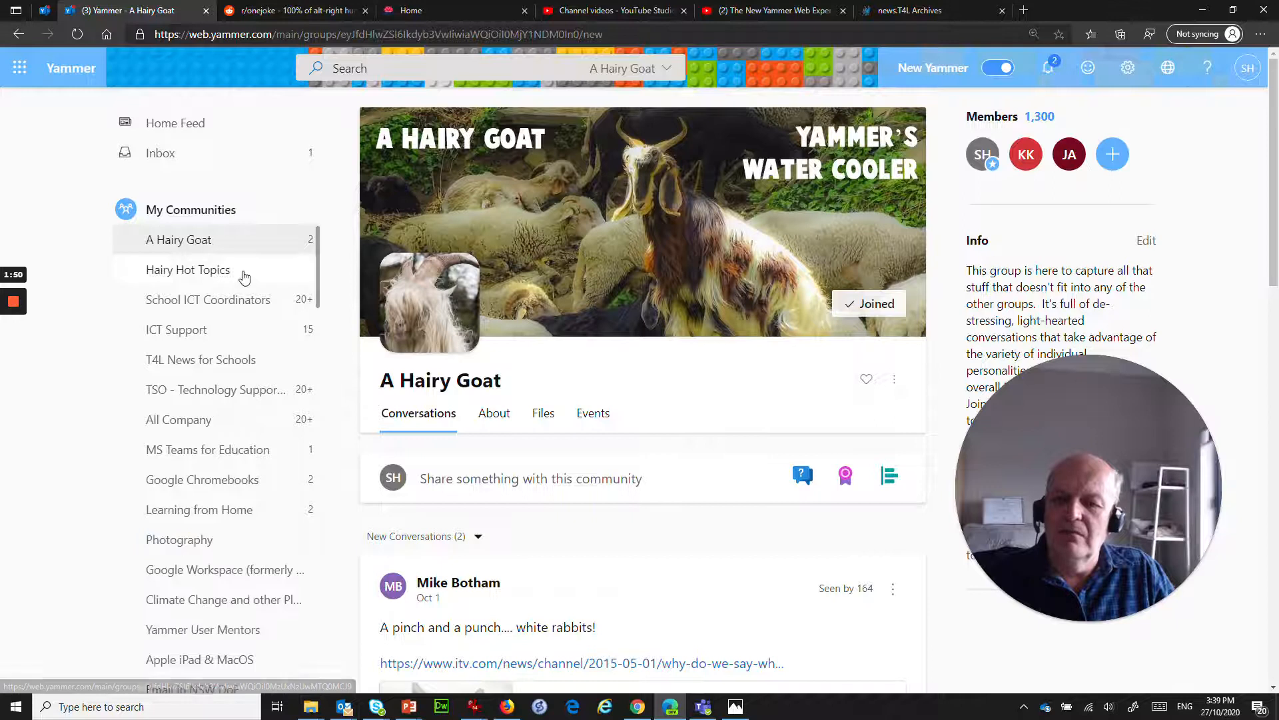
scroll(192, 586, down, 4)
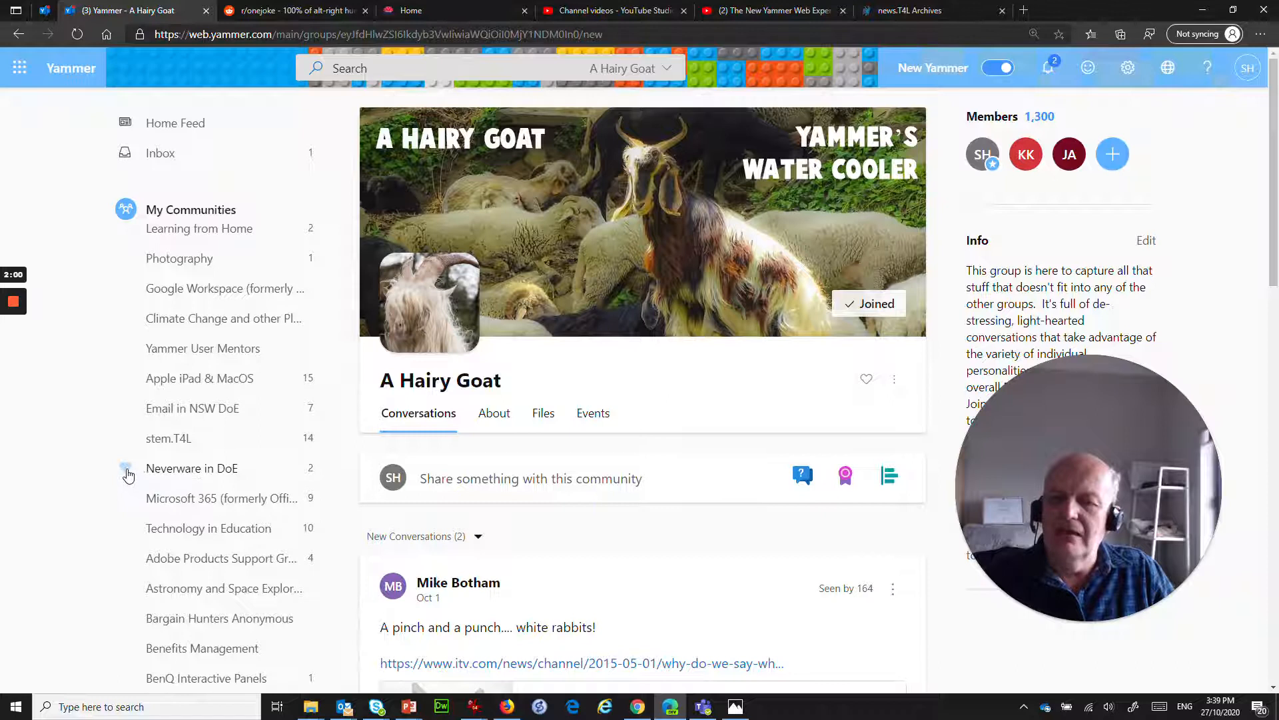
scroll(214, 526, up, 5)
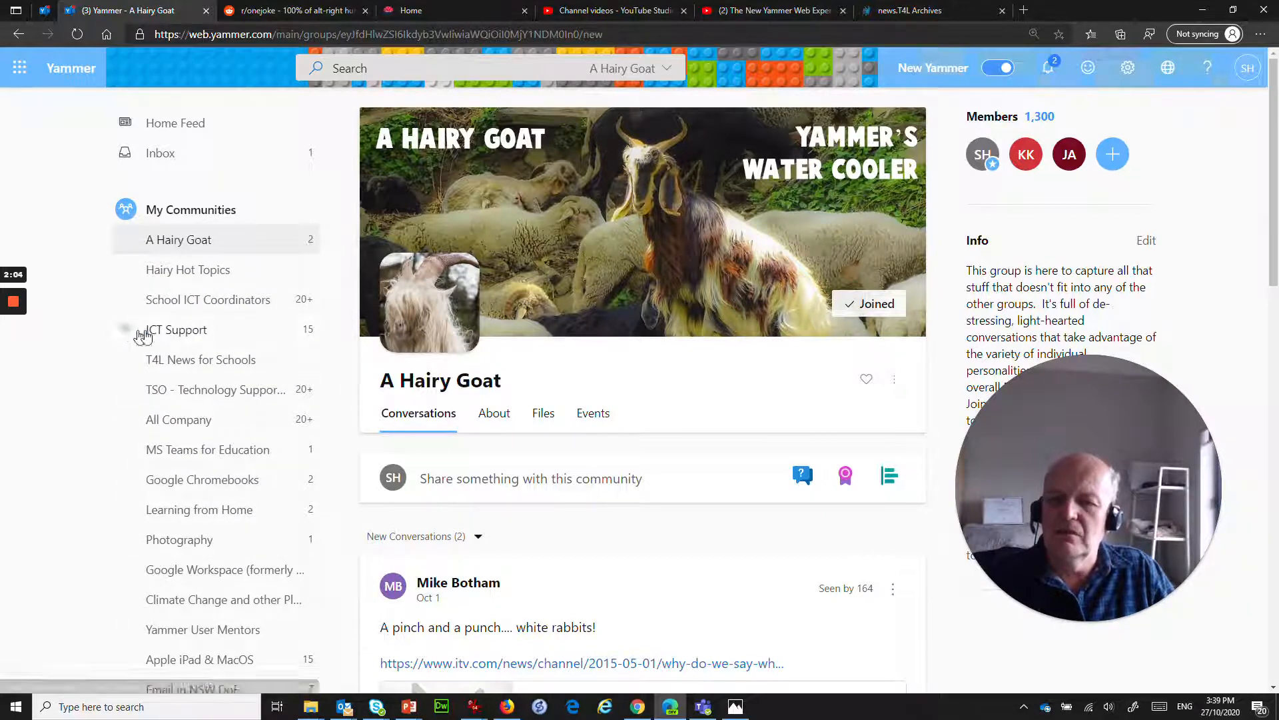
click(126, 331)
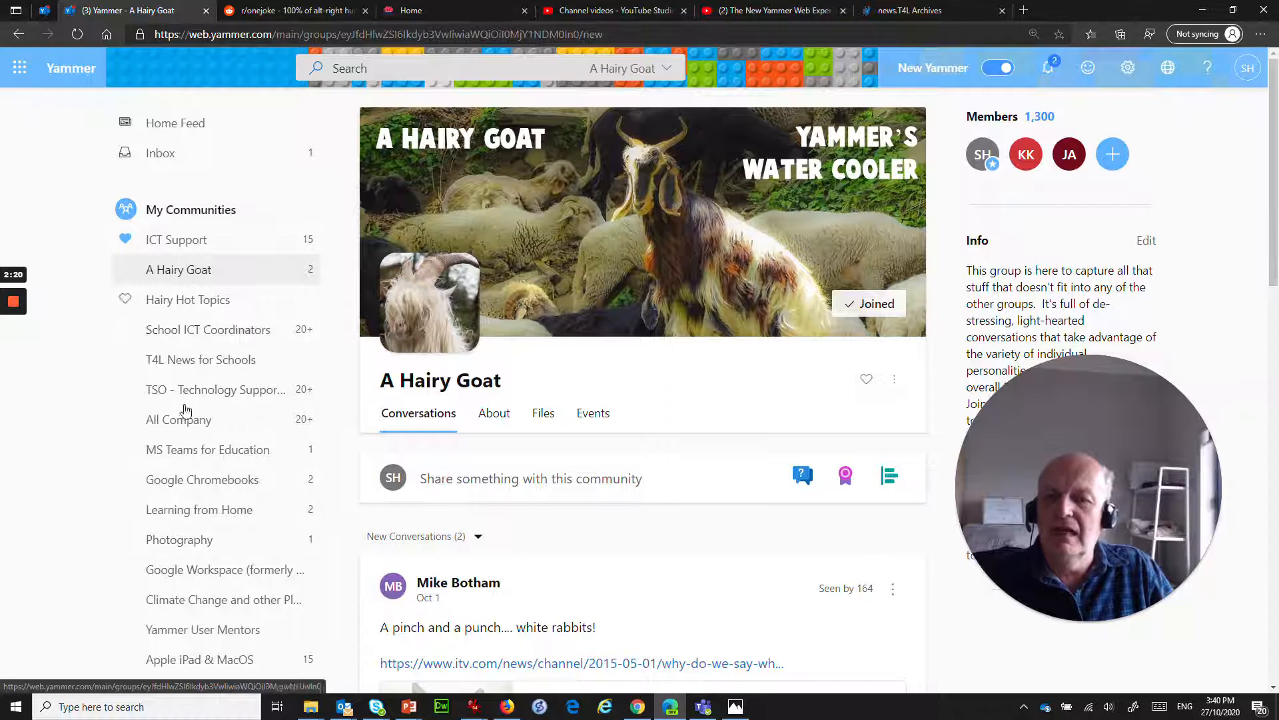
click(127, 360)
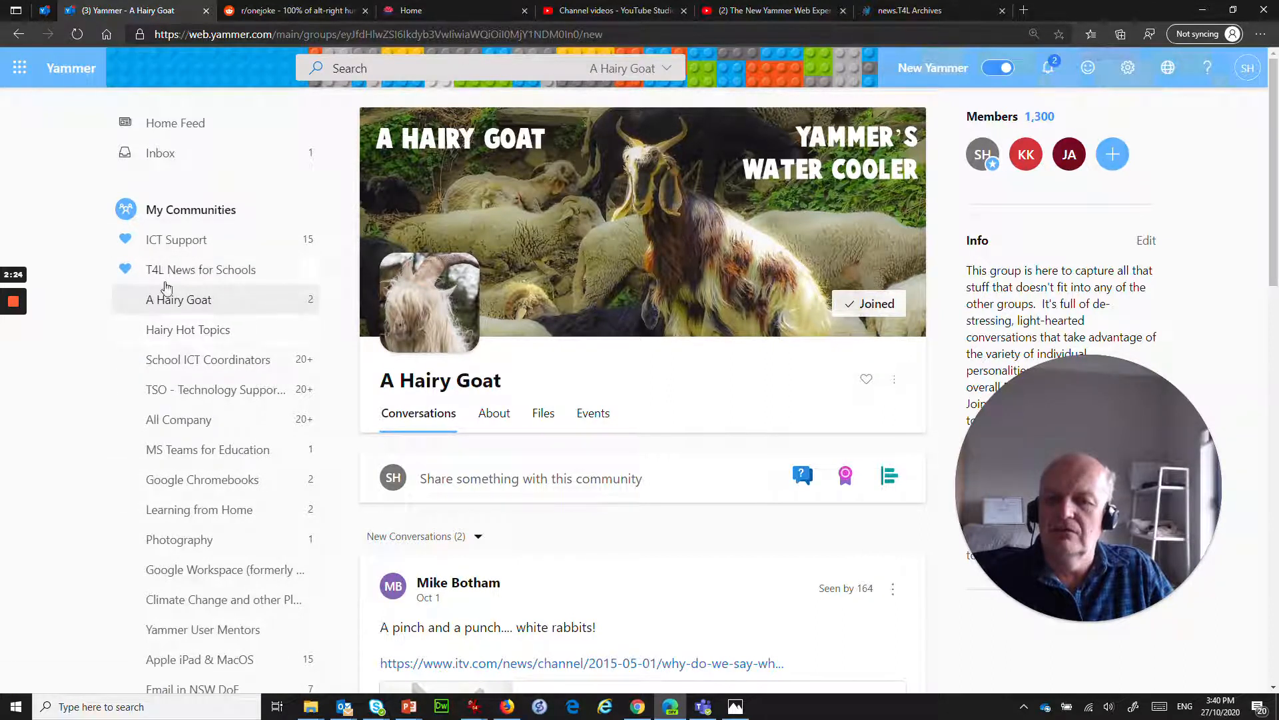
click(124, 362)
click(128, 333)
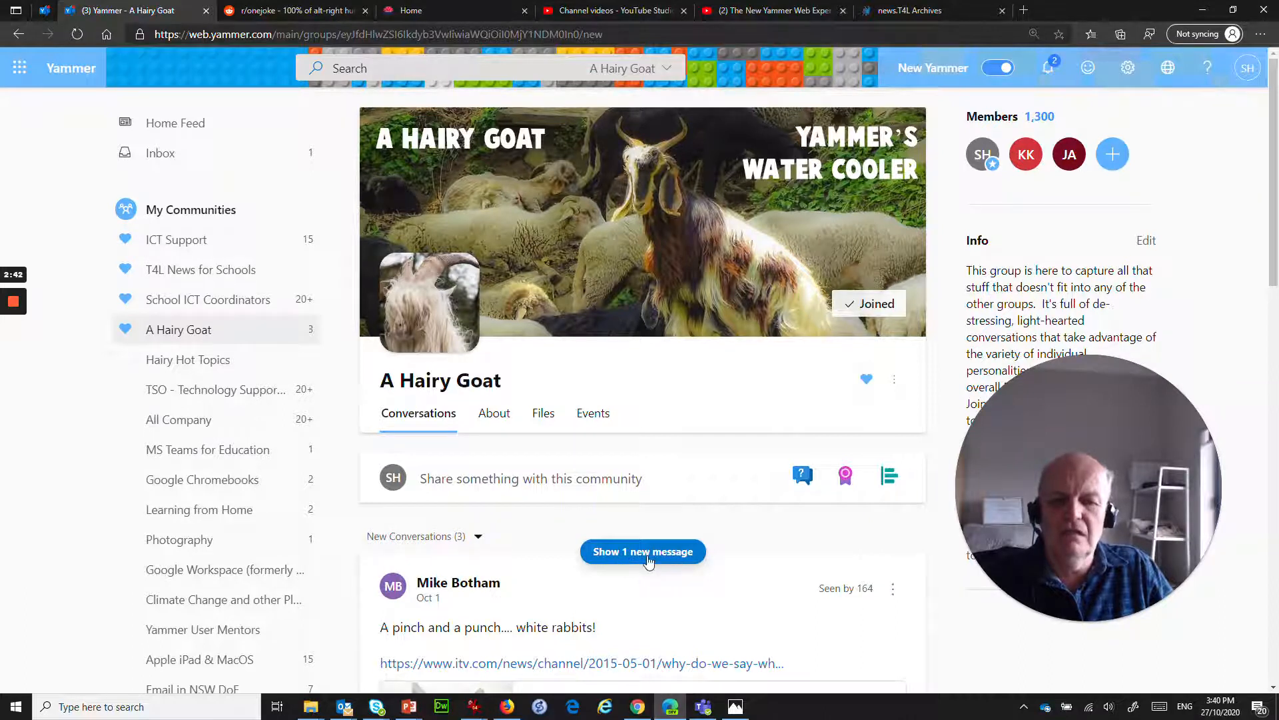
Load the new message in A Hairy Goat's conversations and read it, dismissing the Teams notification
click(650, 556)
scroll(623, 559, down, 3)
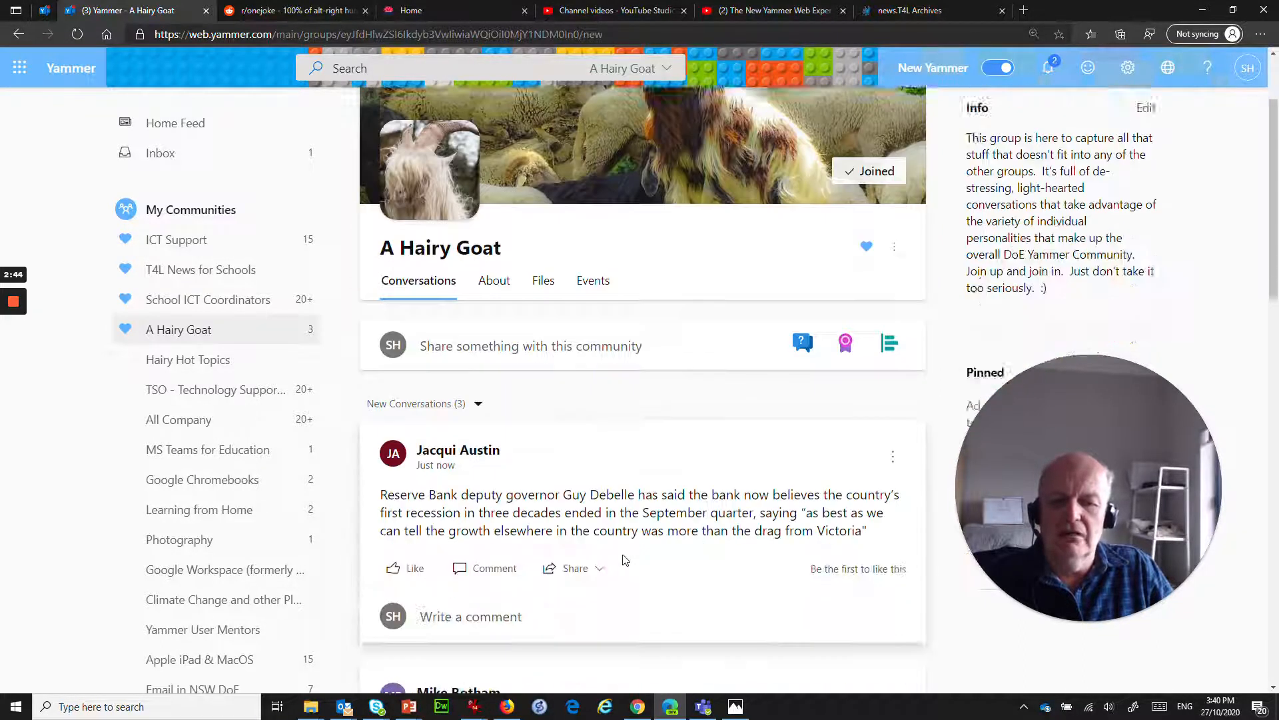
scroll(652, 521, down, 1)
scroll(640, 526, up, 5)
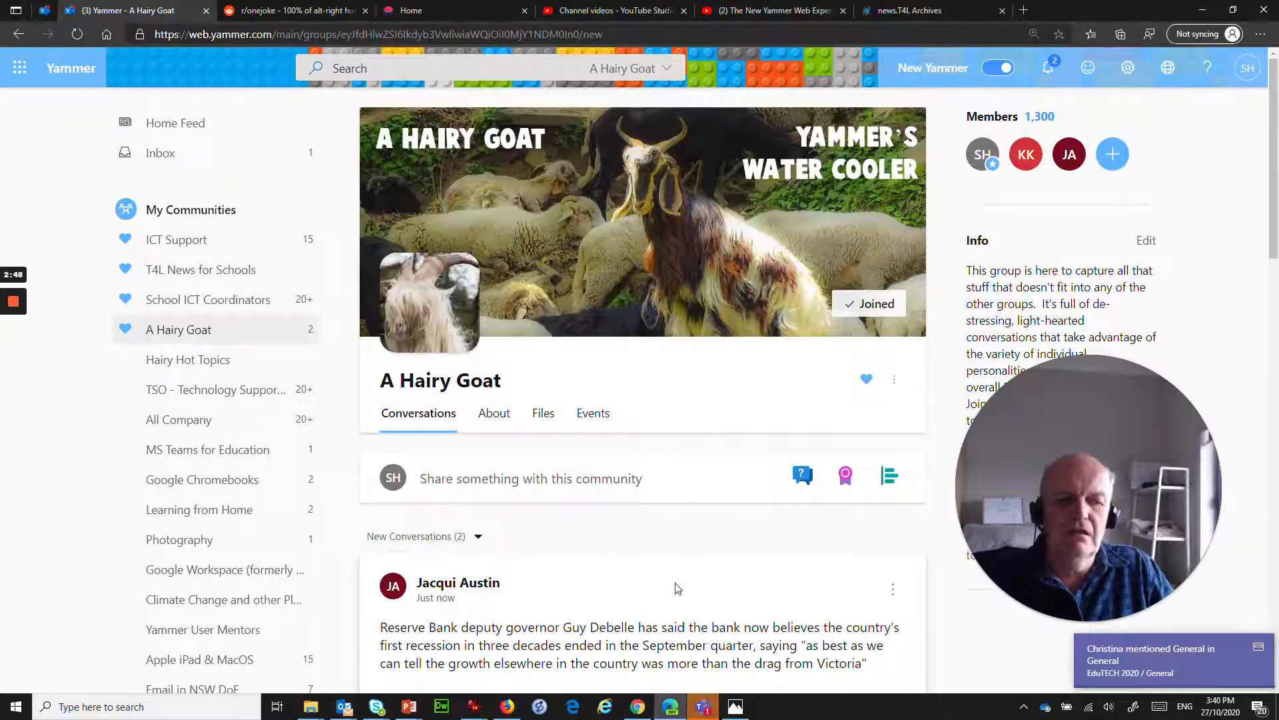
click(1258, 646)
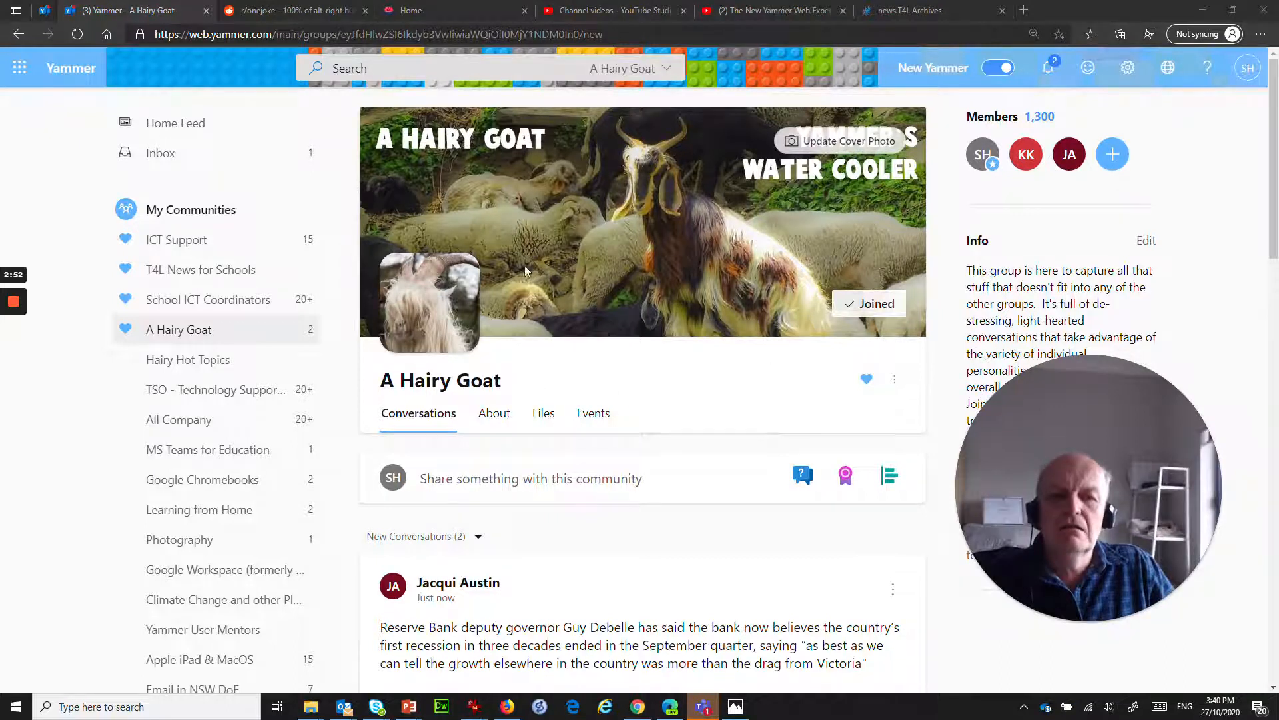
View the earlier comment that the "Same." reply answers in the white rabbits conversation, and close the reply view
scroll(520, 533, down, 10)
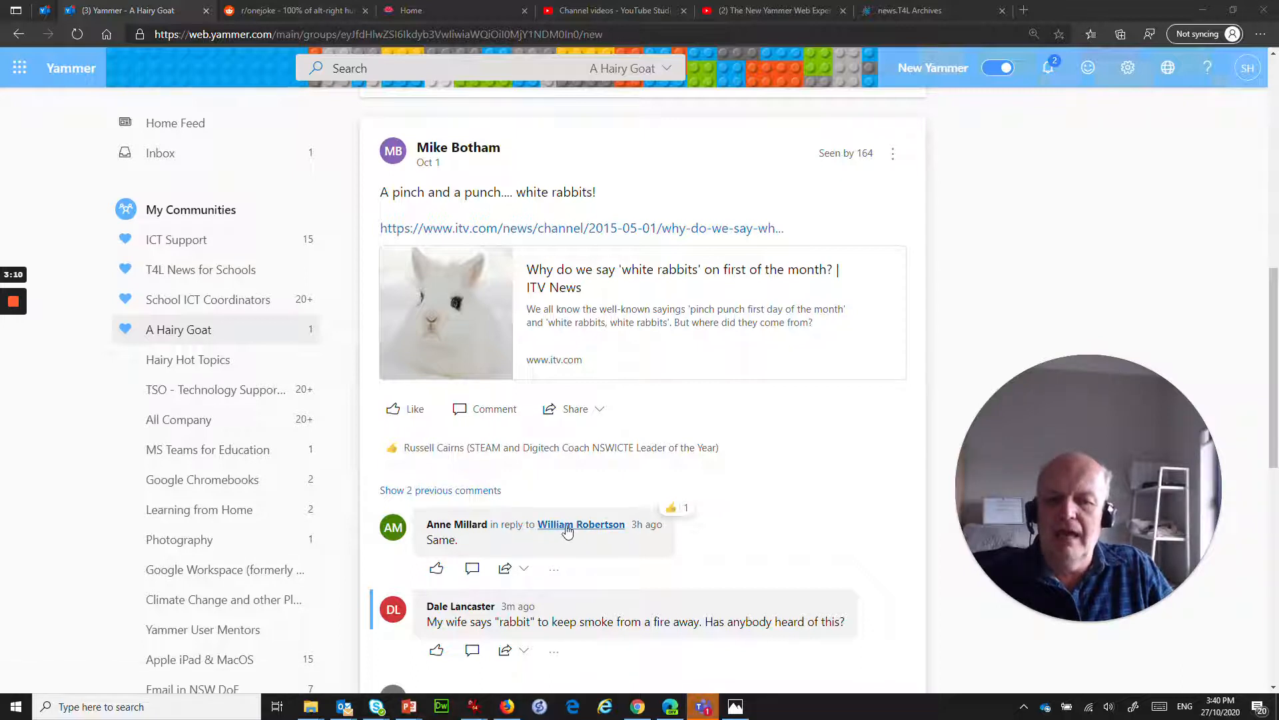
mouse_move(563, 531)
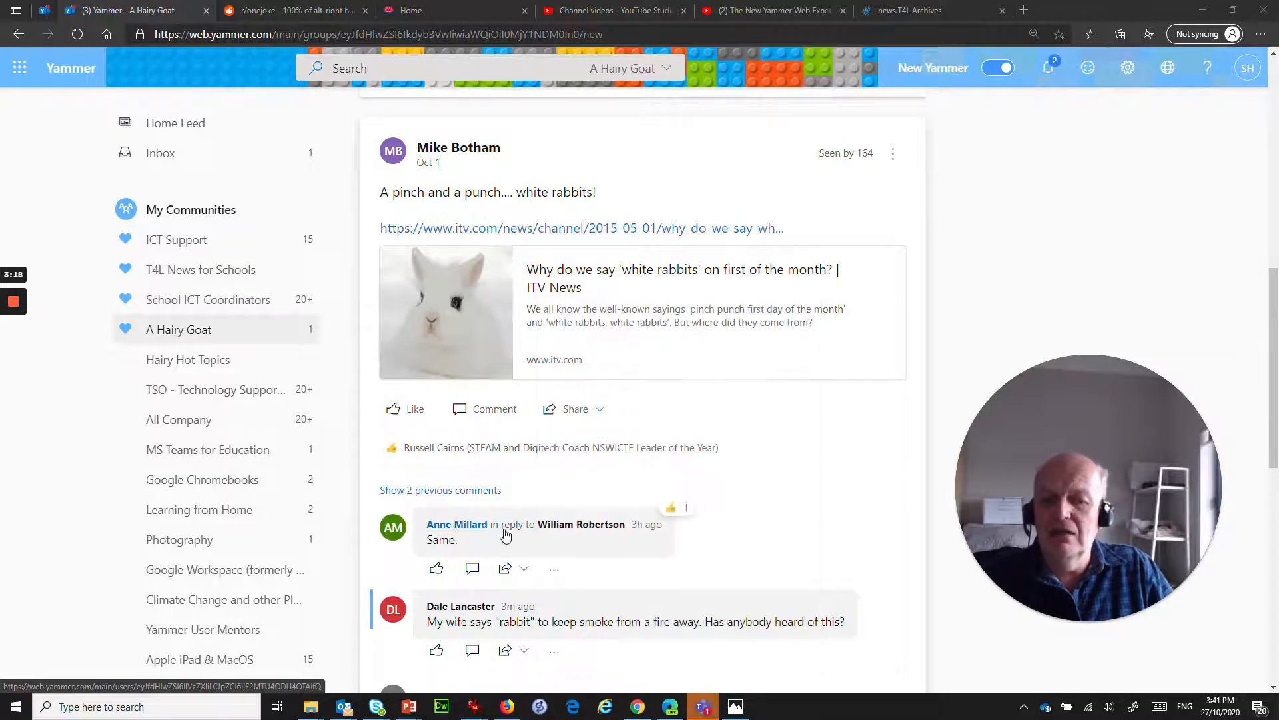
drag(1076, 548, 733, 628)
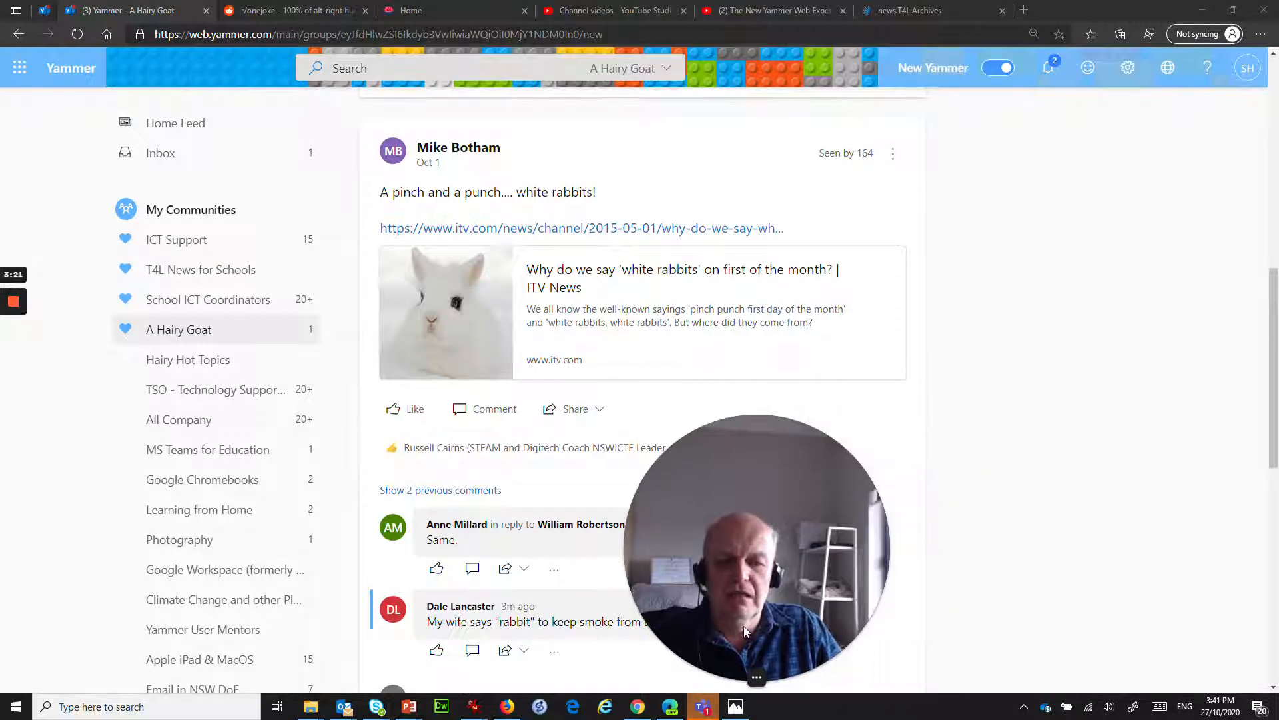
click(513, 525)
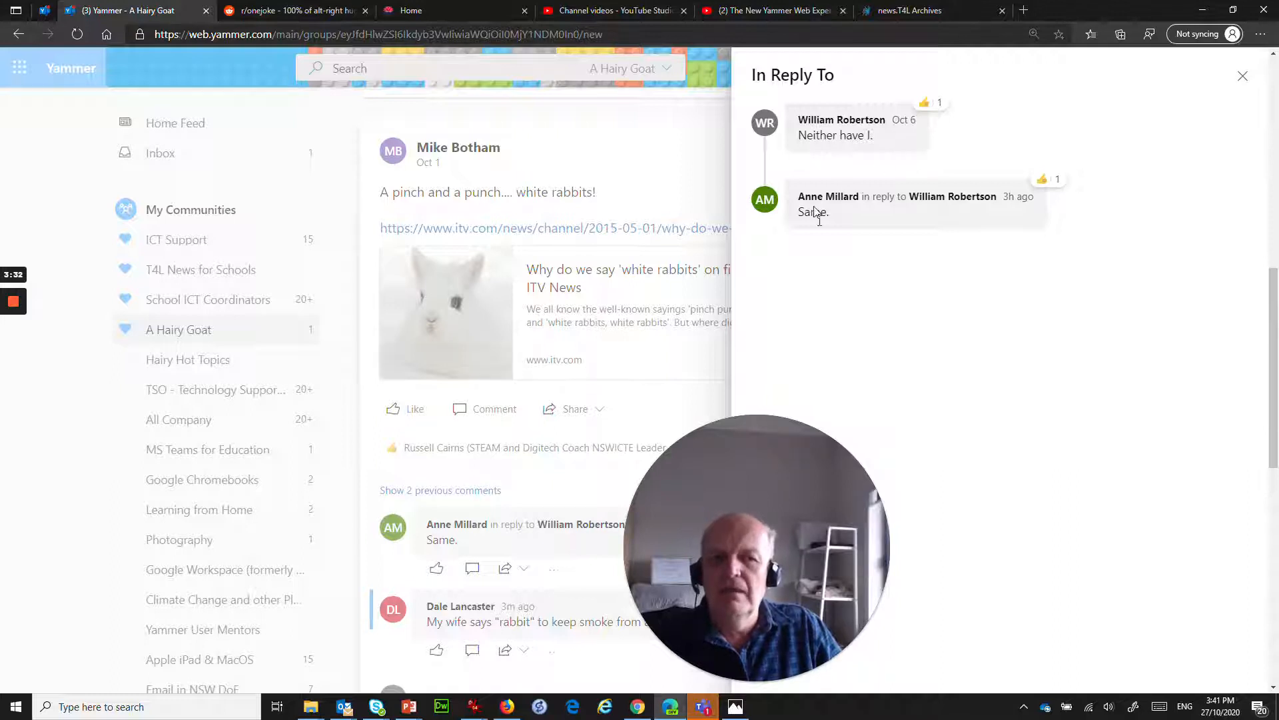
click(1241, 78)
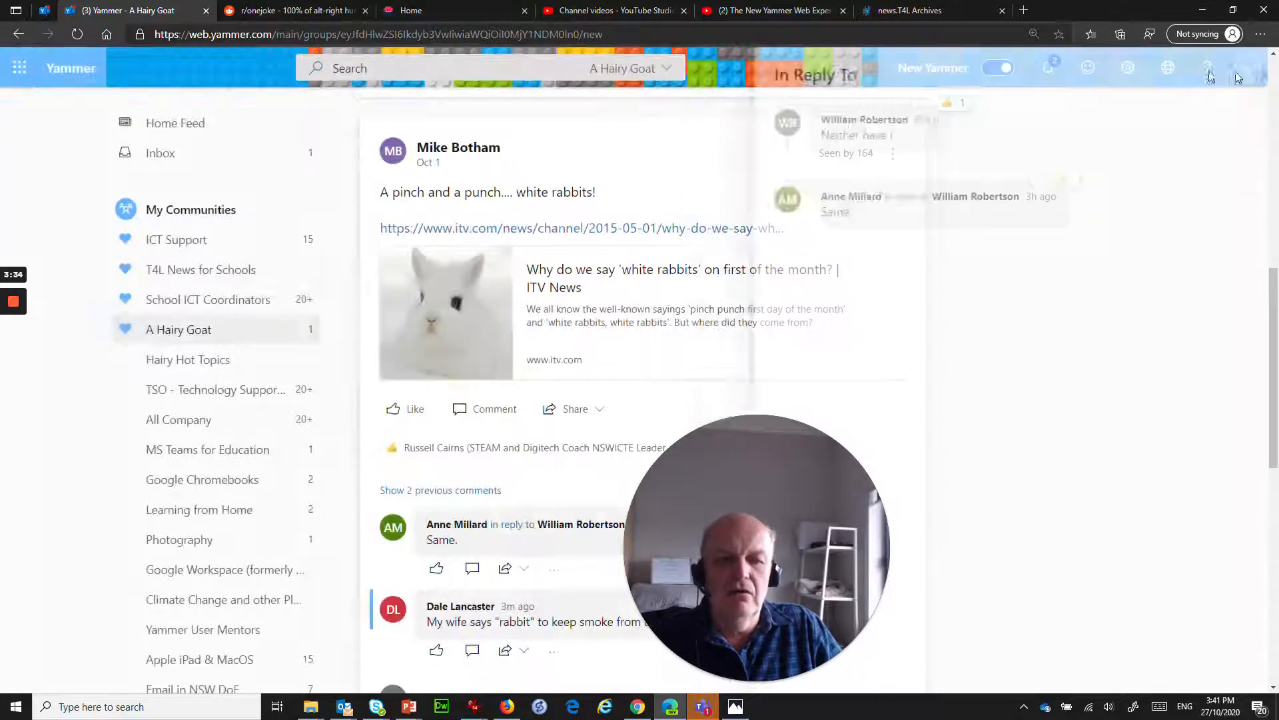
View the comment answered by the "I looked at definition: I am quite surprised." reply, and close the reply view
scroll(591, 328, down, 10)
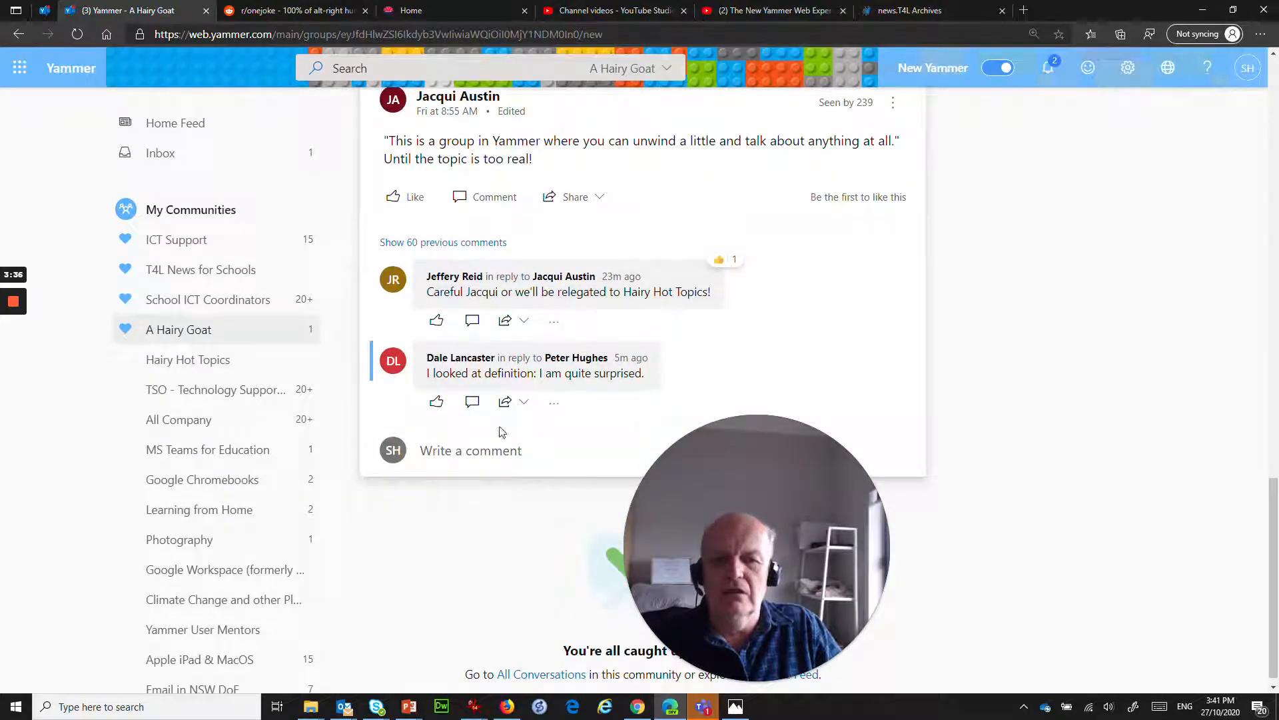
click(521, 358)
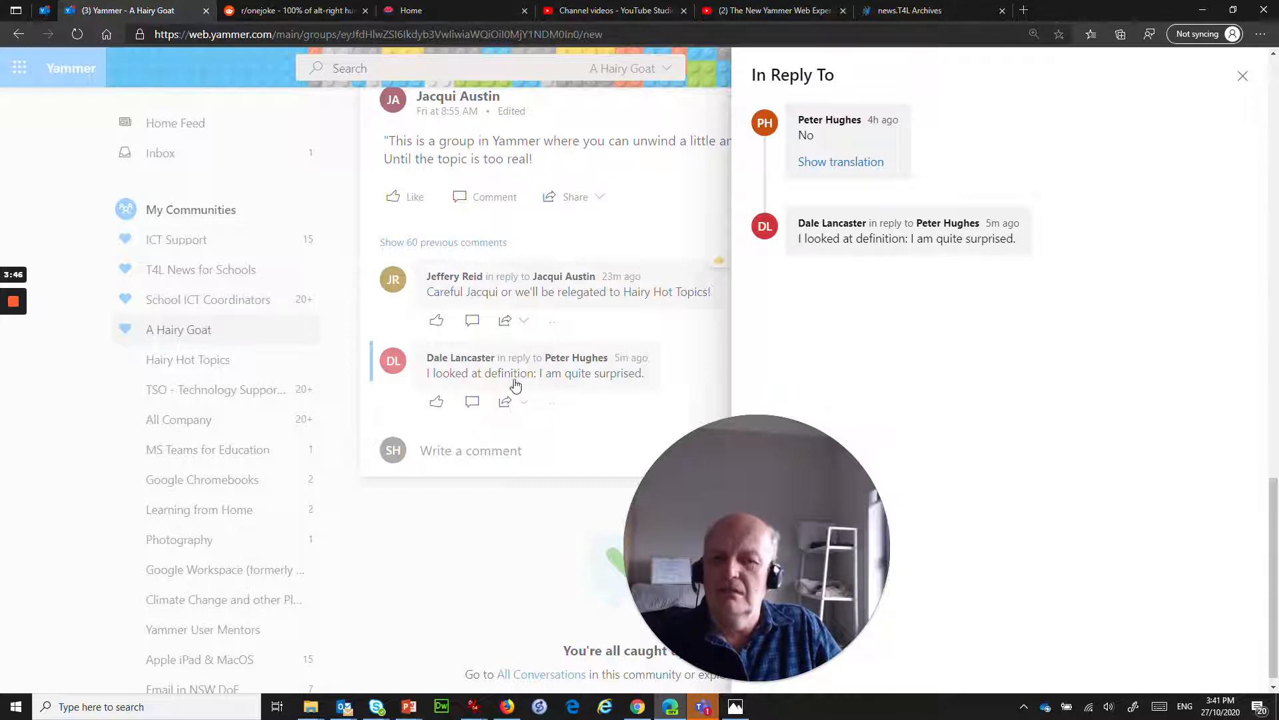
click(1243, 75)
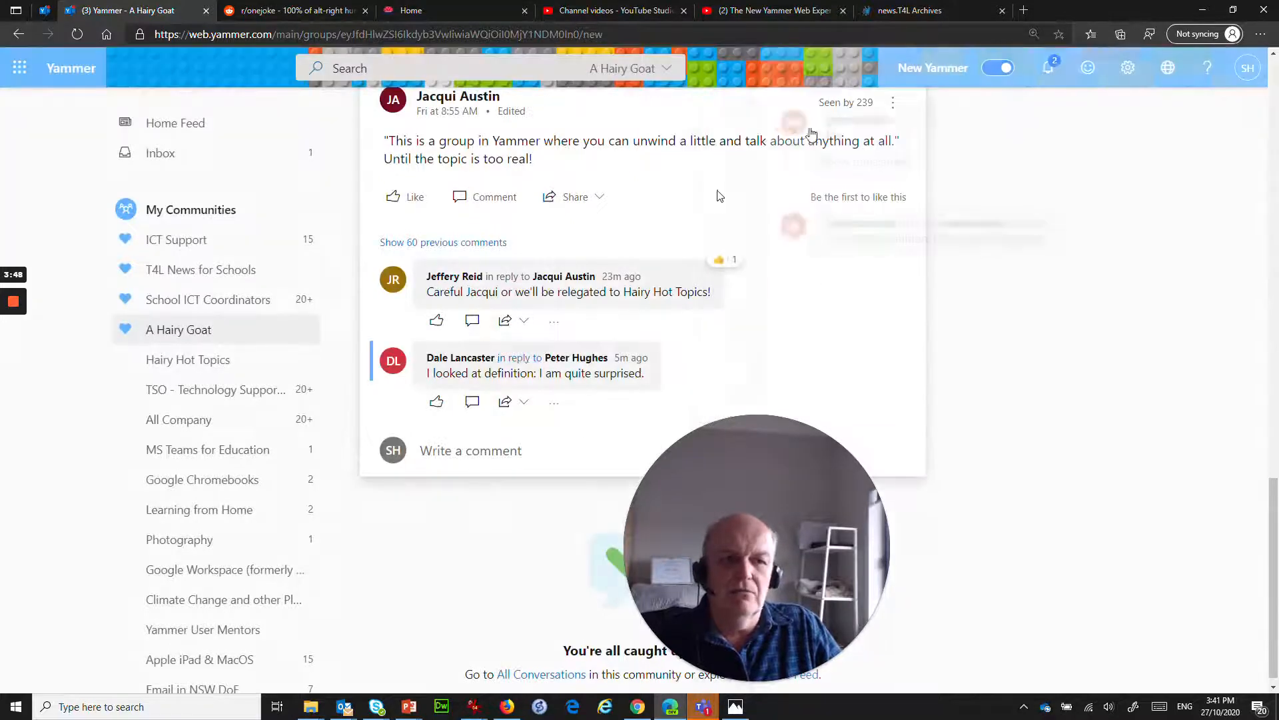
View the All Company community page, followed by the Google Chromebooks community page
scroll(552, 322, up, 3)
scroll(552, 322, up, 15)
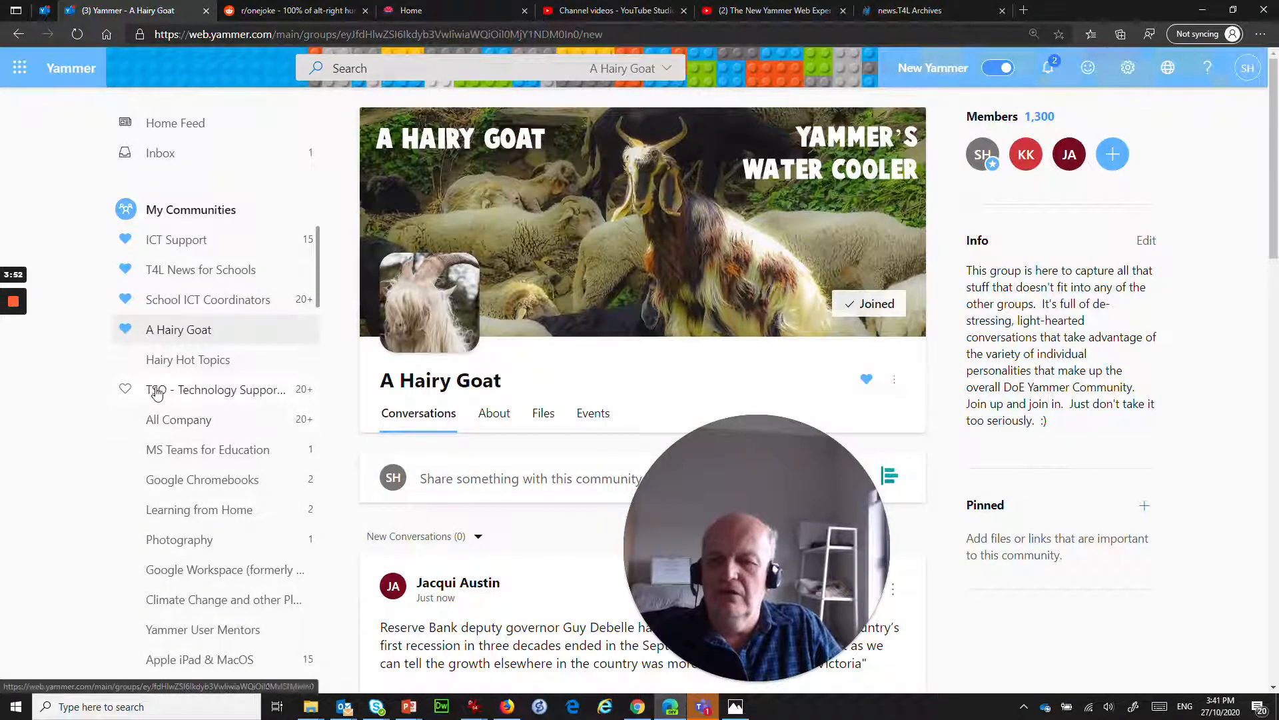
click(177, 419)
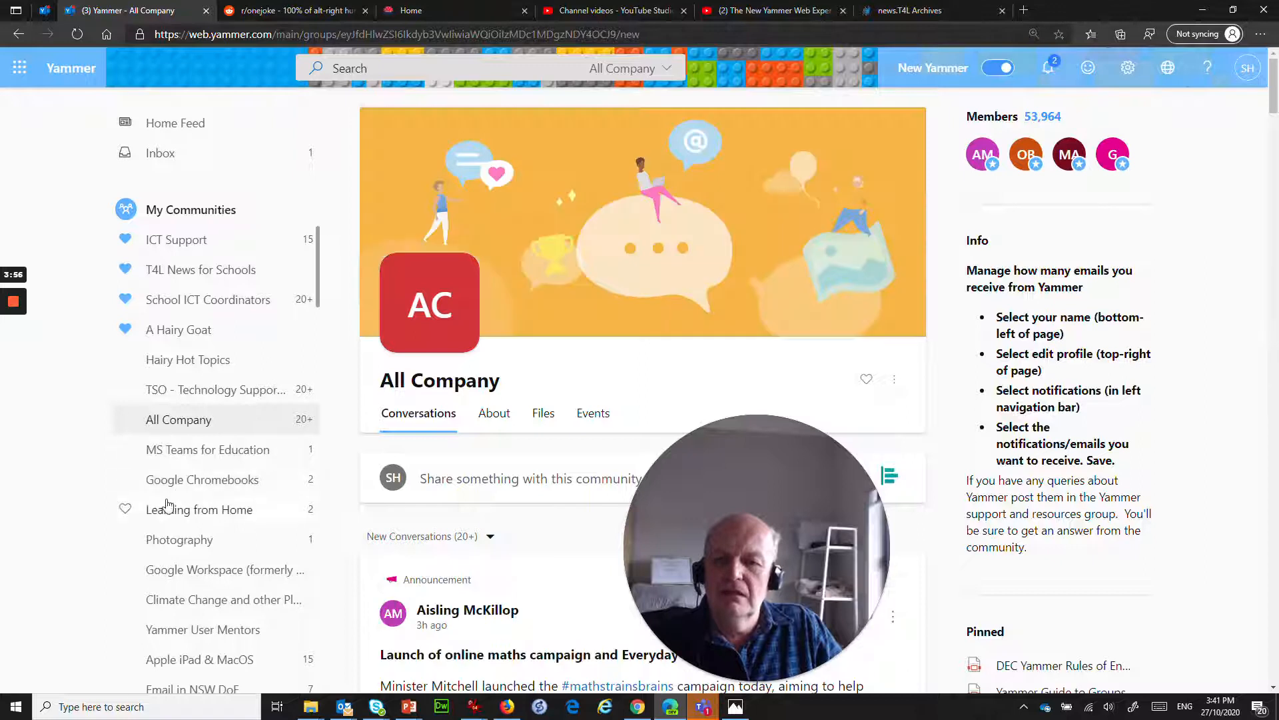
click(200, 480)
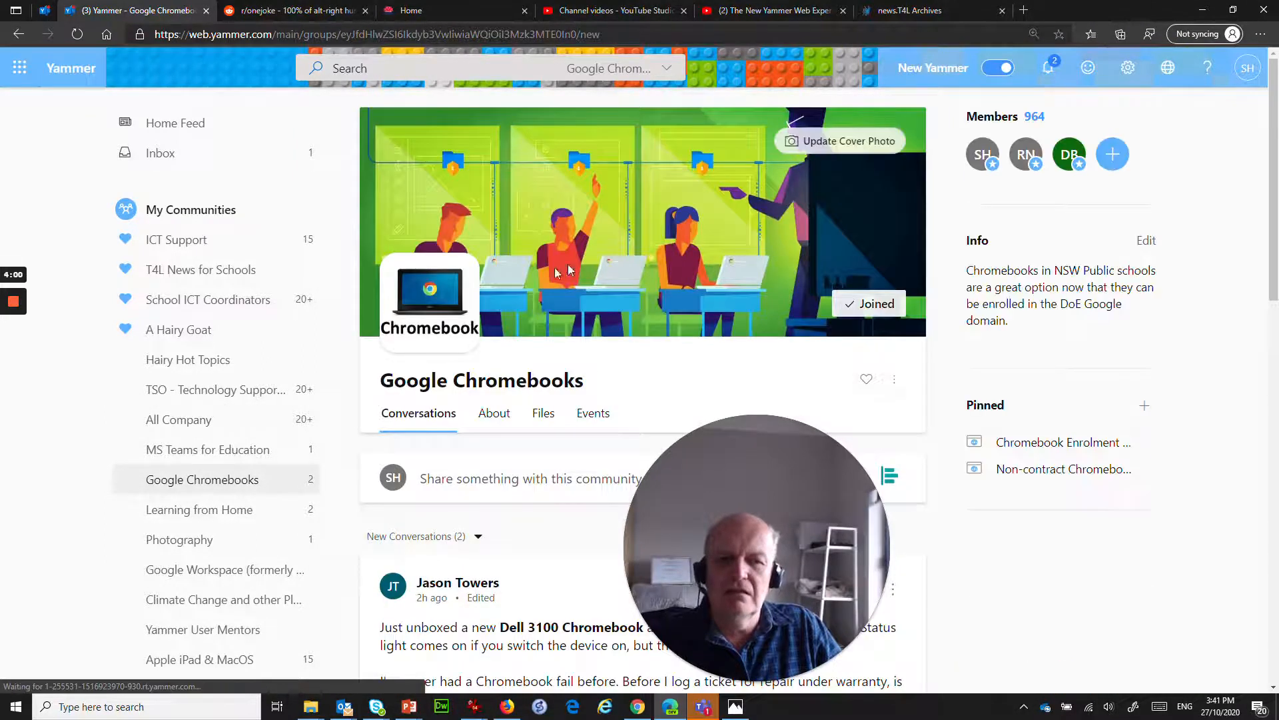
Open the Photography community and look through the jacaranda photo post and its comments
click(188, 538)
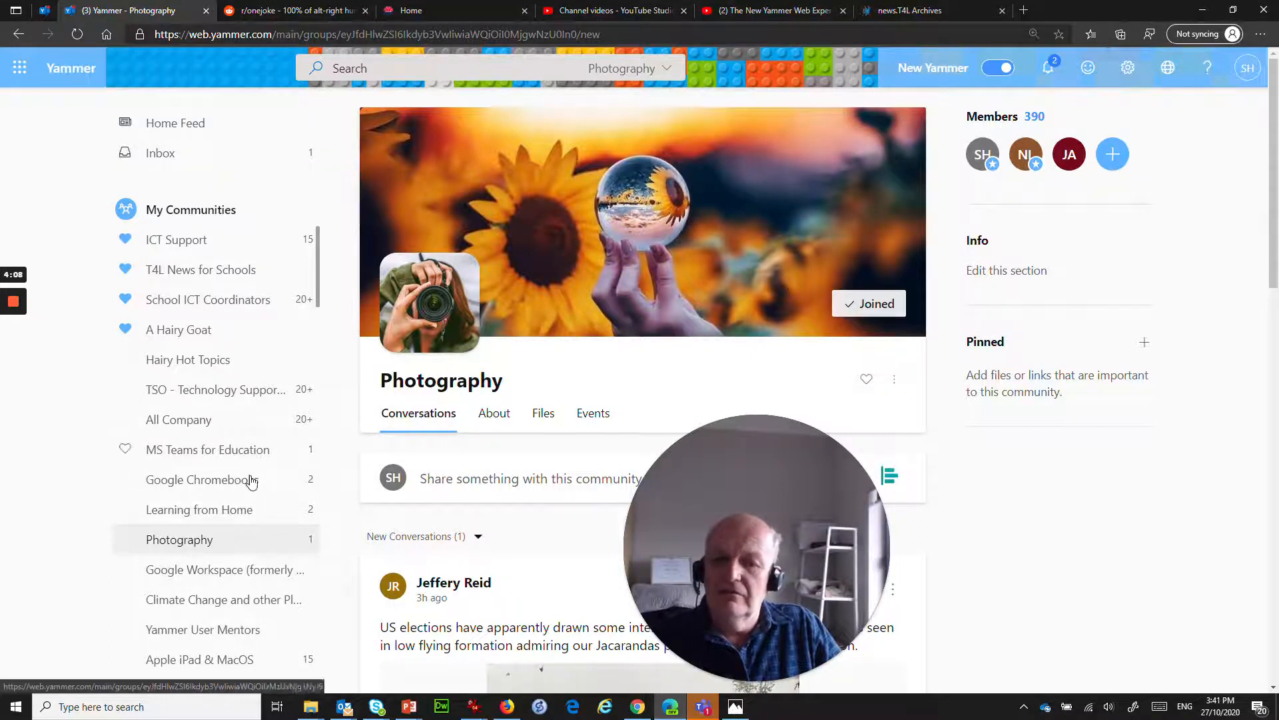
scroll(516, 507, down, 3)
scroll(516, 506, down, 4)
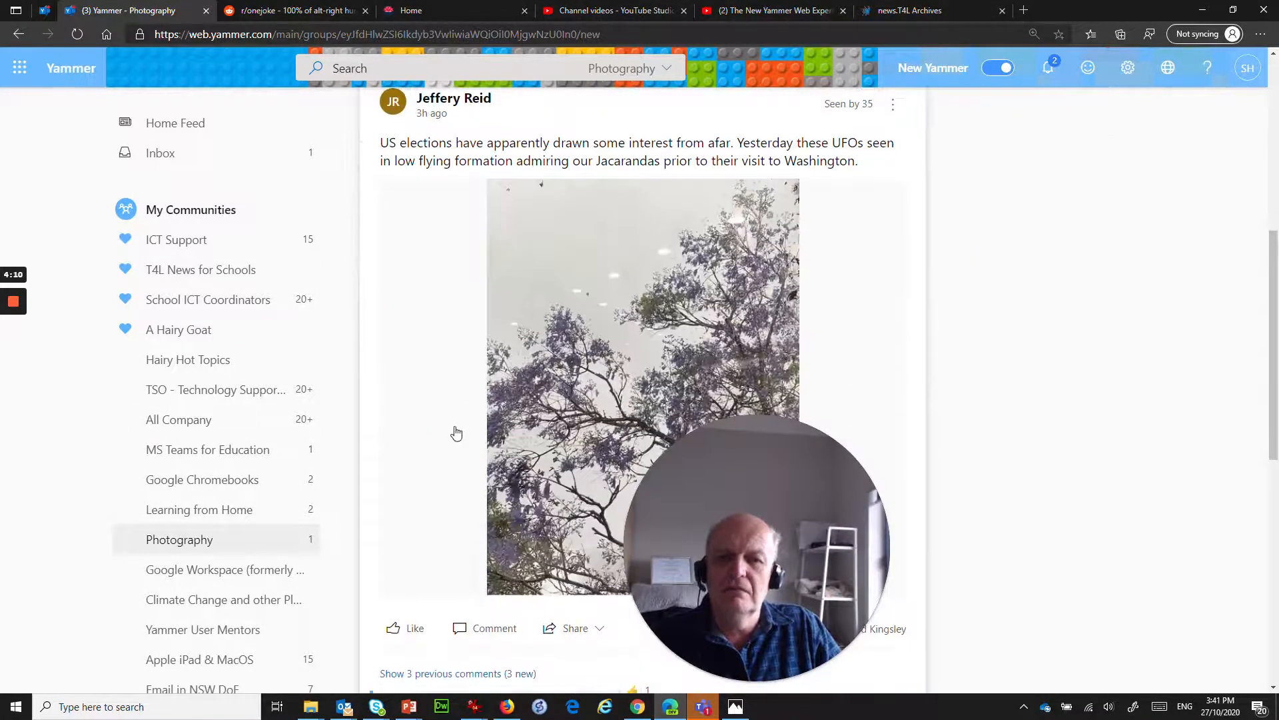
scroll(458, 426, down, 8)
scroll(441, 516, up, 3)
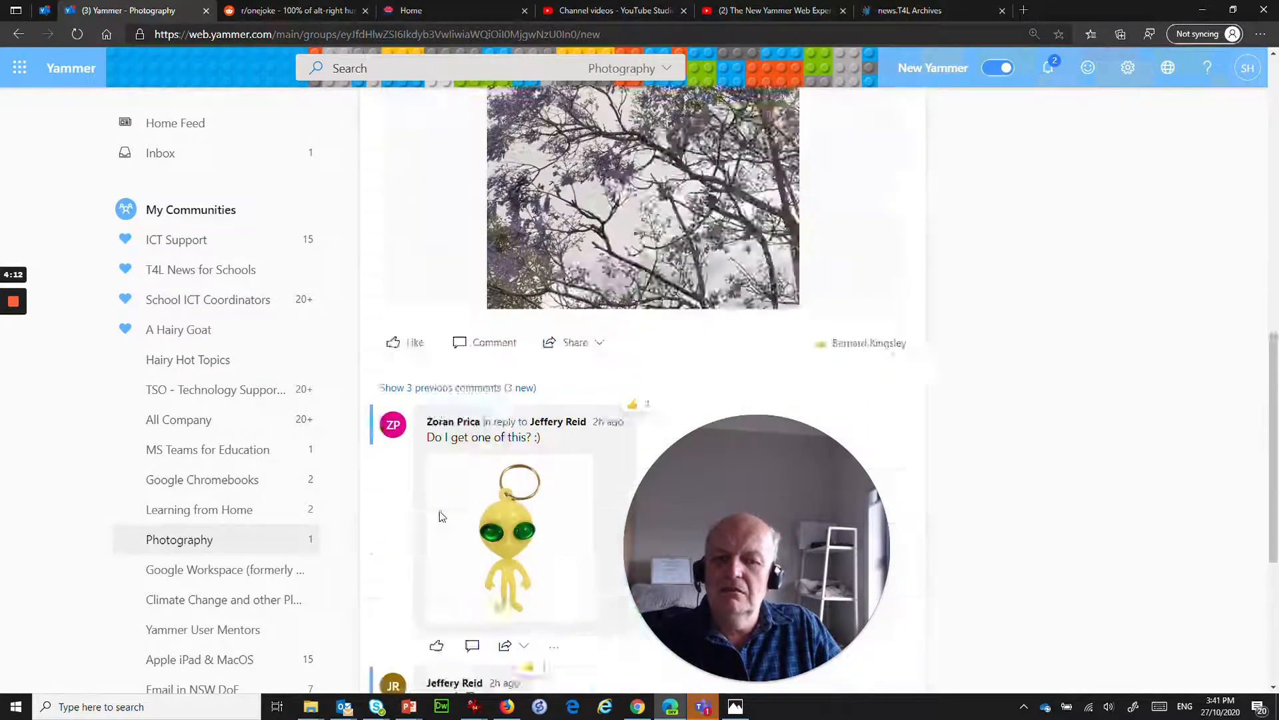
scroll(440, 516, up, 12)
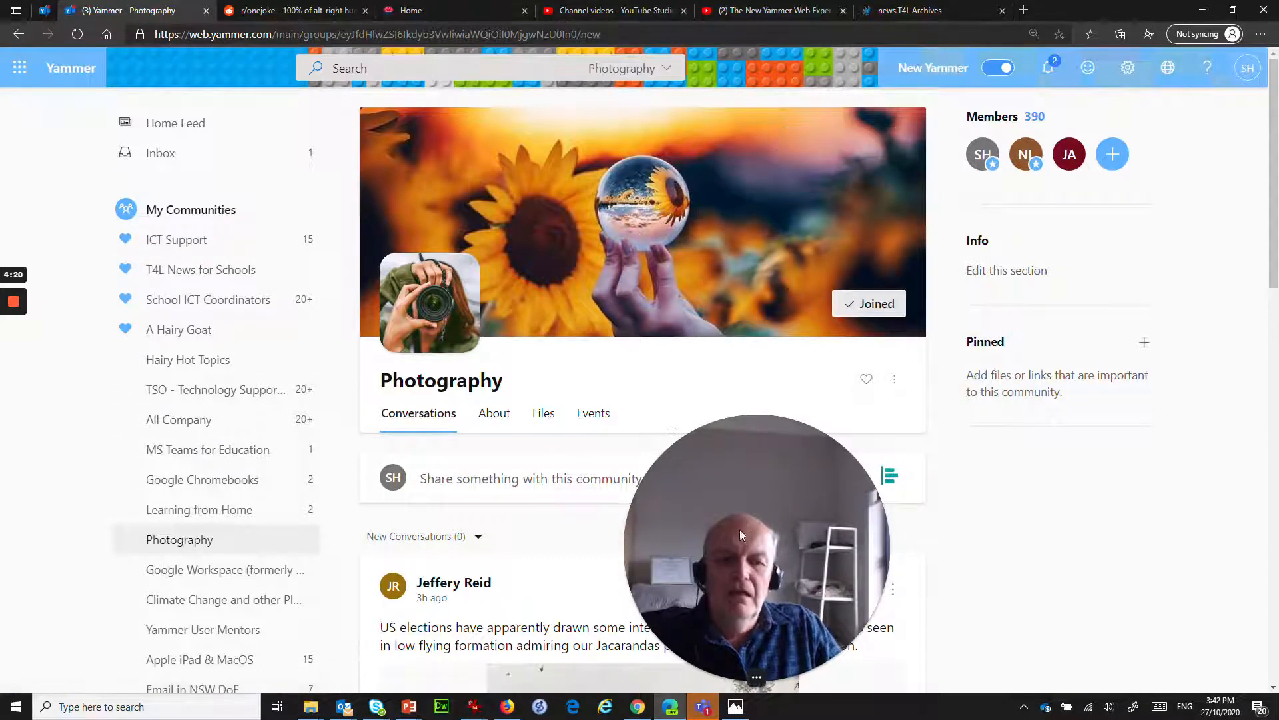
Draft the test text "sdsdf" as a new Photography community post, show the text formatting options, and clear the draft text
drag(743, 533, 1094, 508)
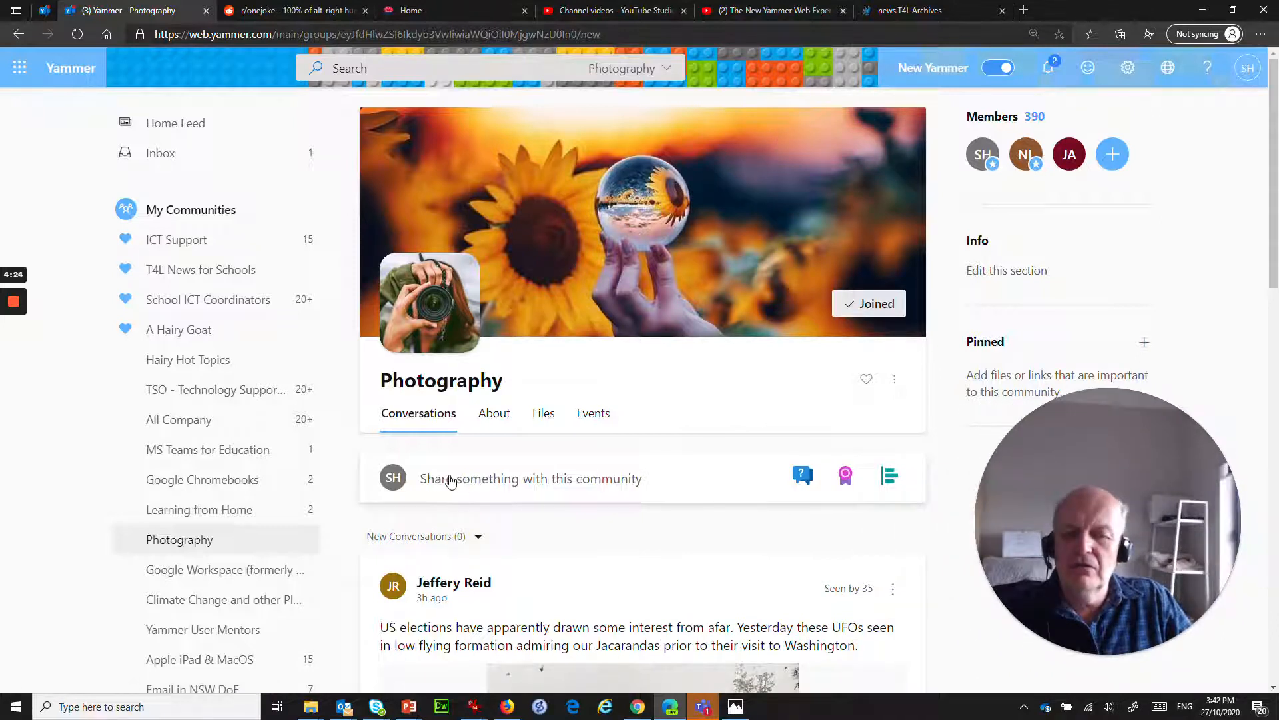
click(450, 478)
scroll(426, 440, down, 1)
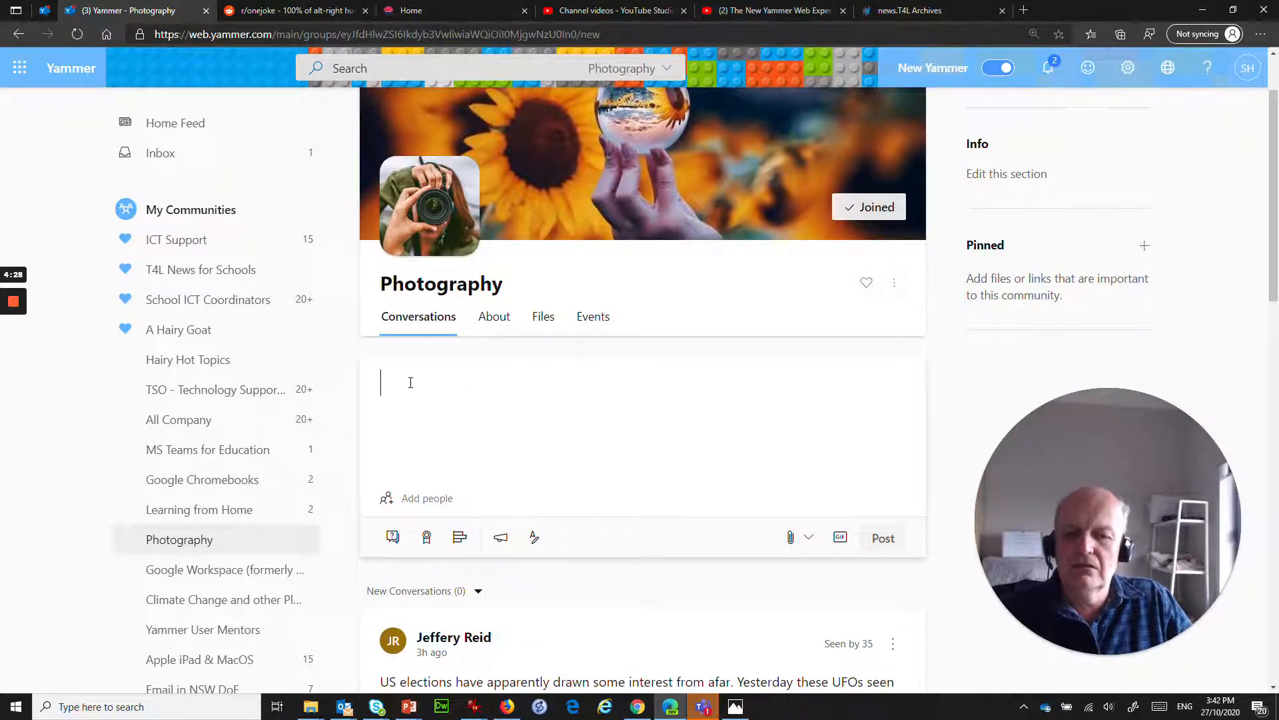
text(sdsdf)
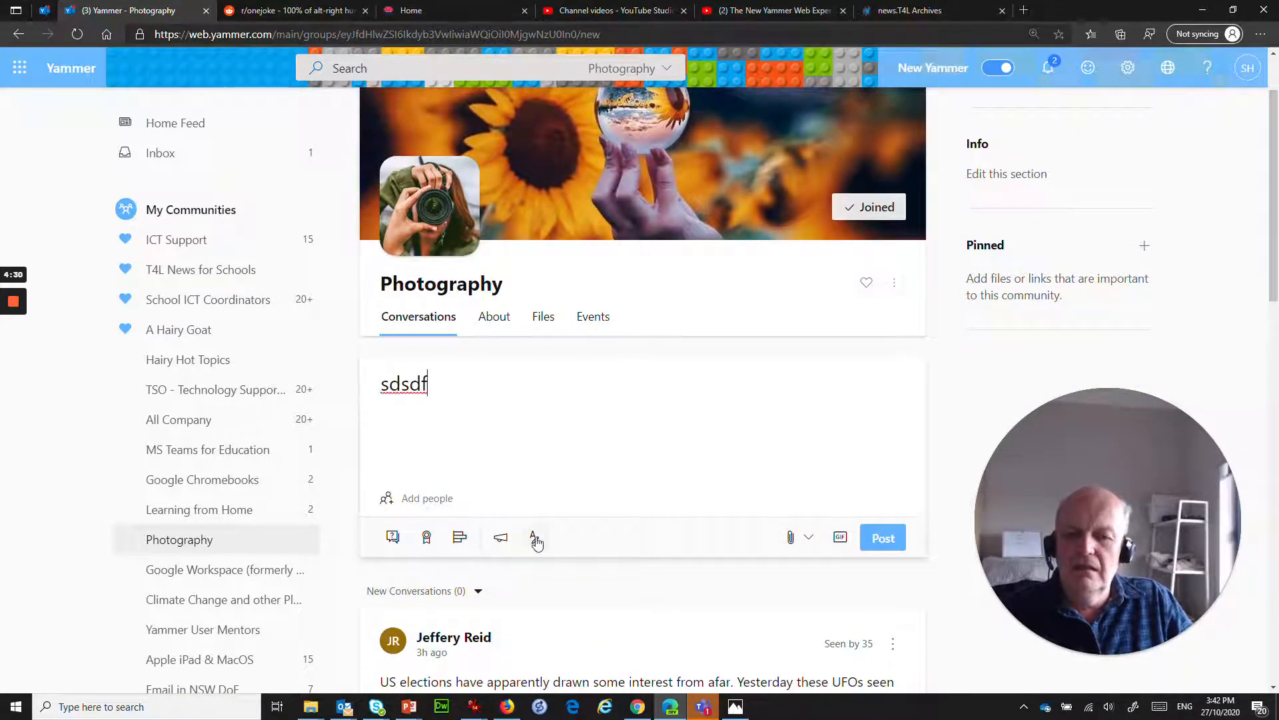
click(533, 540)
click(575, 543)
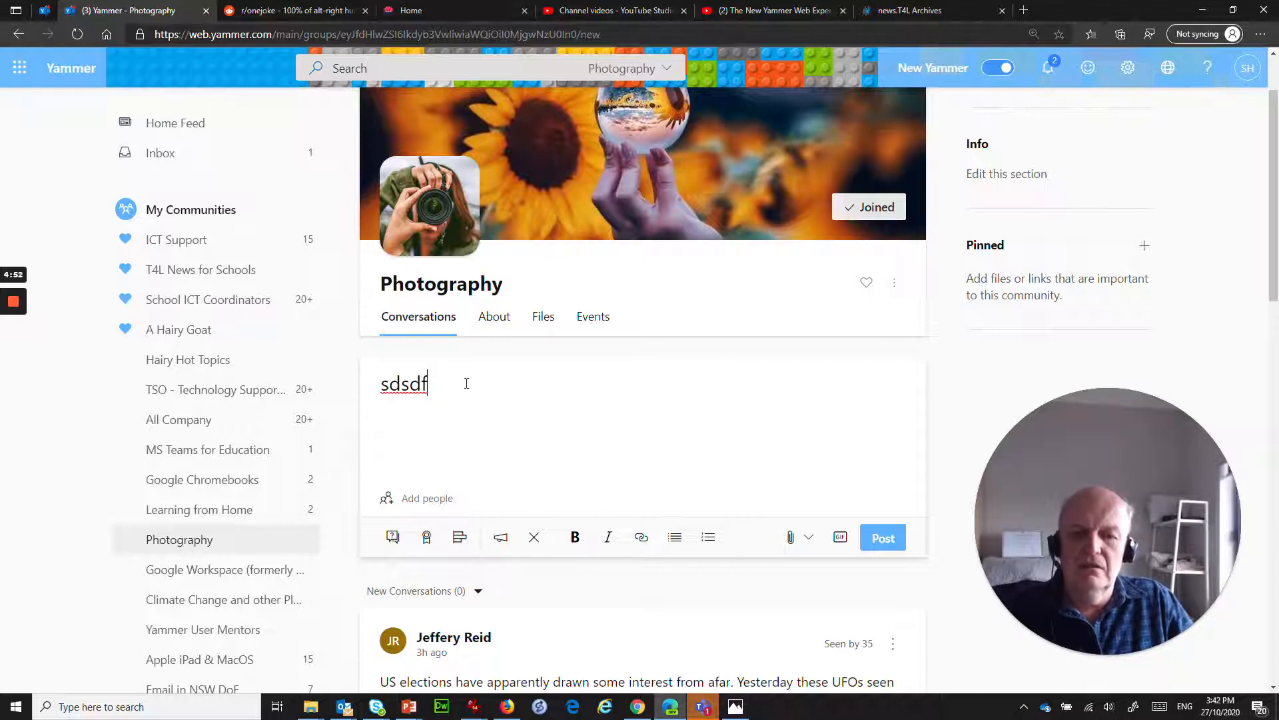
key(ctrl+a)
key(BackSpace)
Copy the link to the jacaranda photo post's conversation and open it in a new browser tab
scroll(536, 433, down, 4)
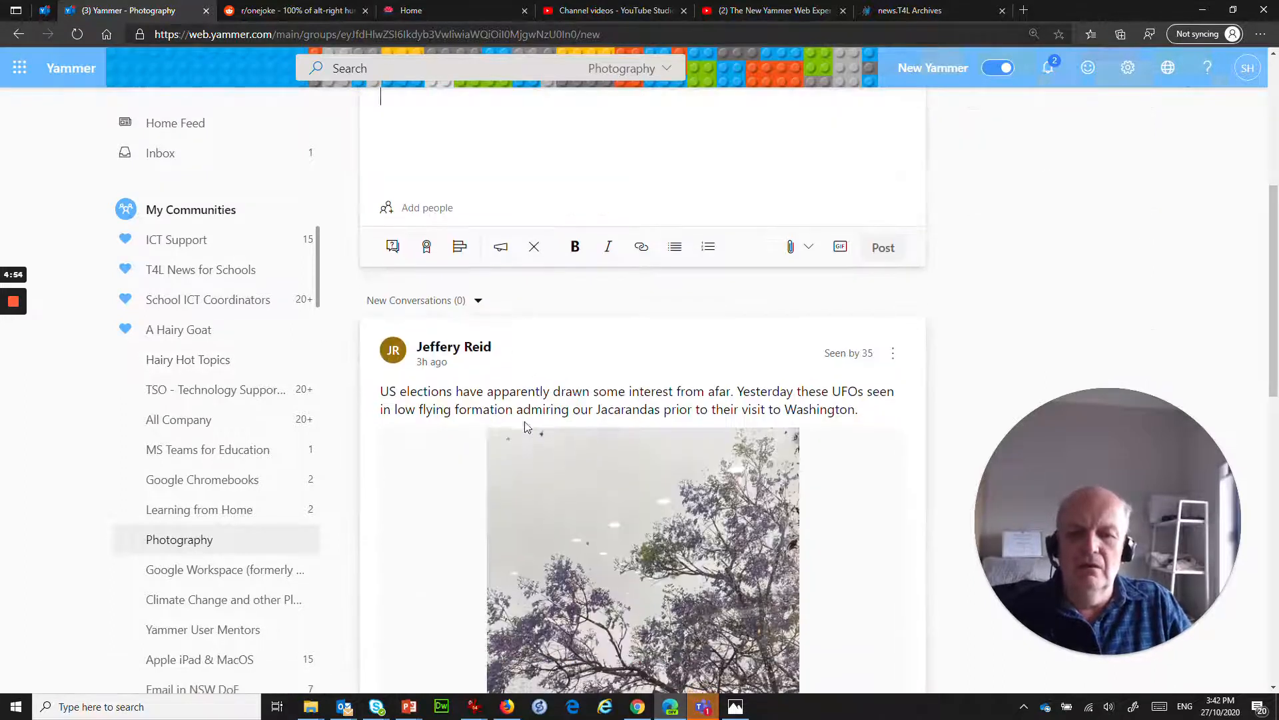
scroll(443, 406, down, 3)
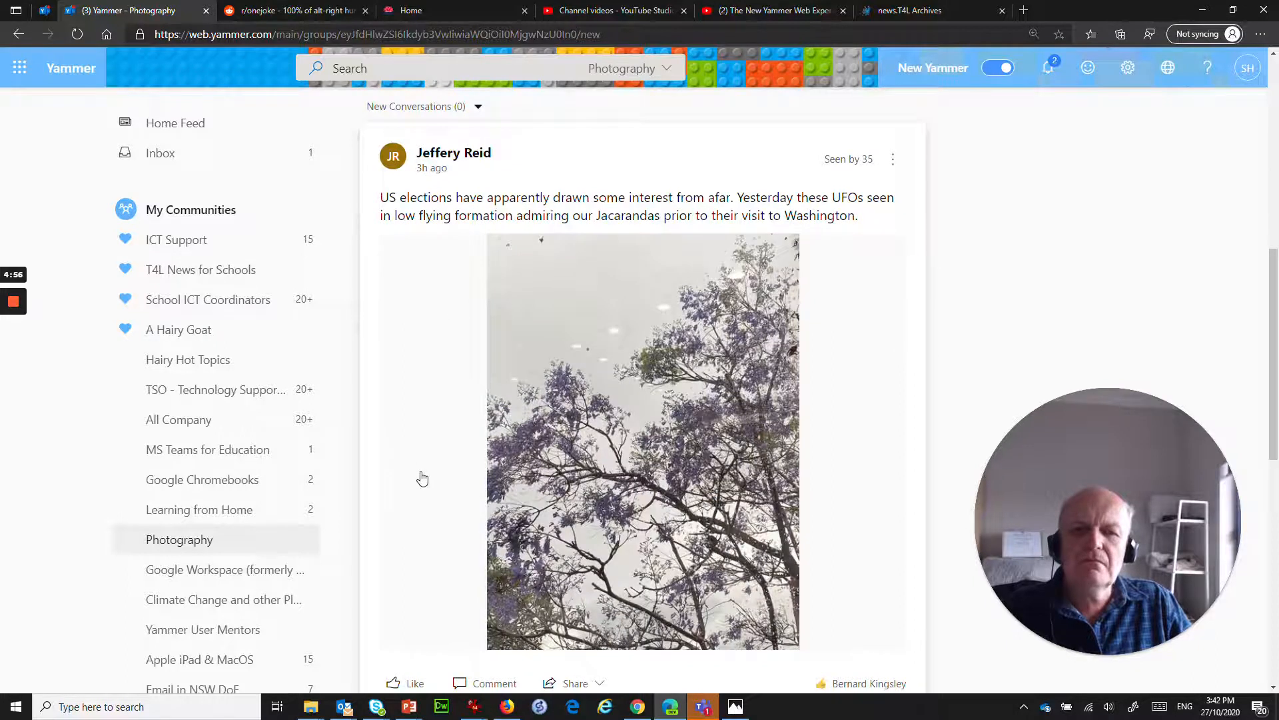
scroll(416, 474, down, 10)
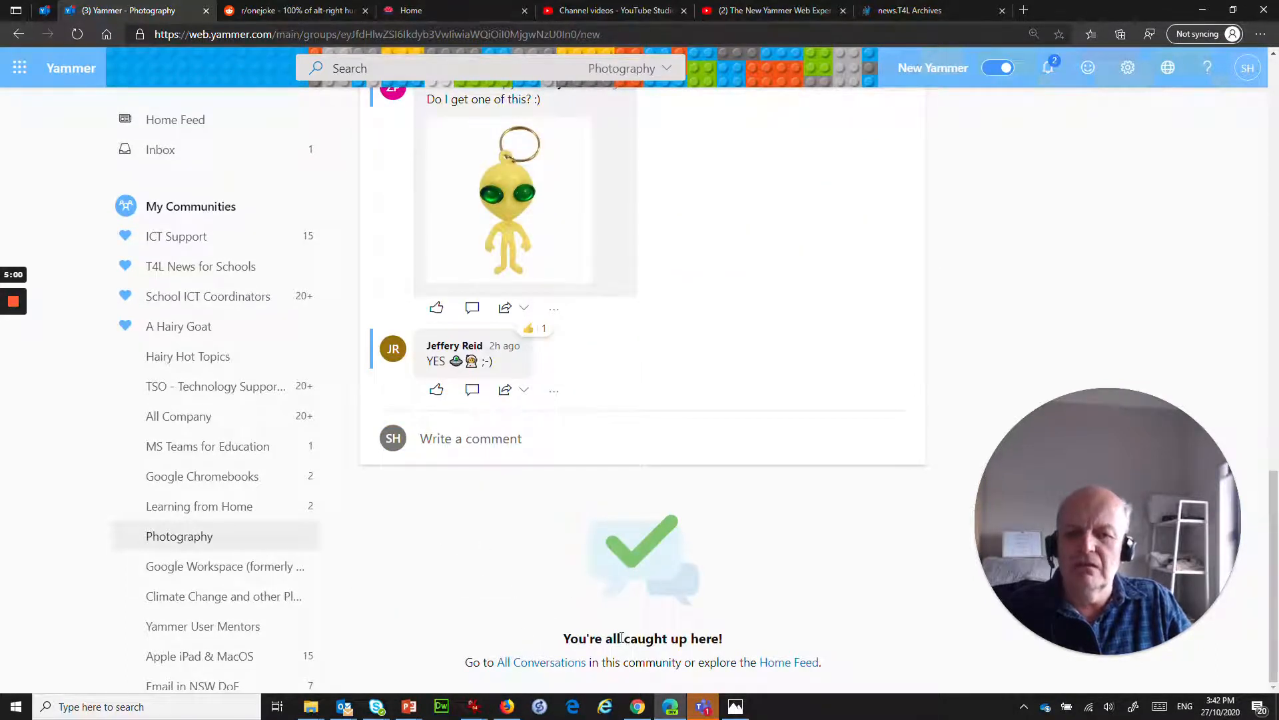
scroll(353, 573, up, 15)
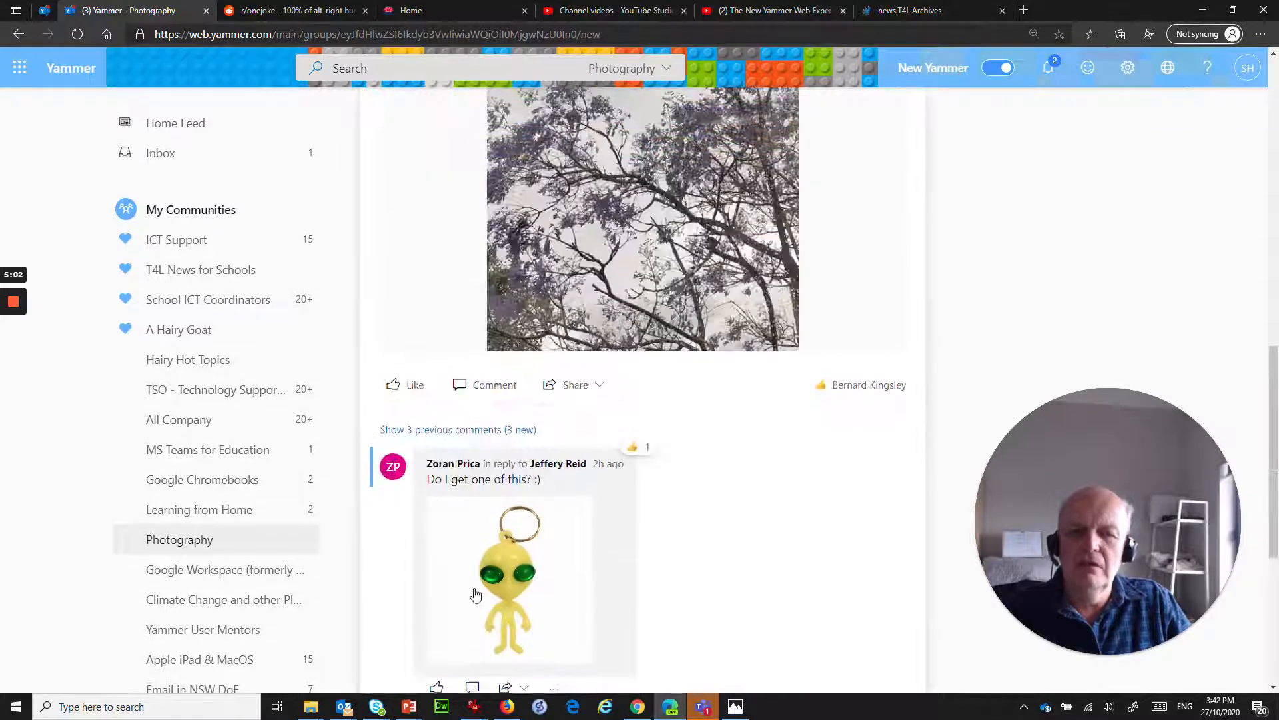
scroll(427, 533, down, 5)
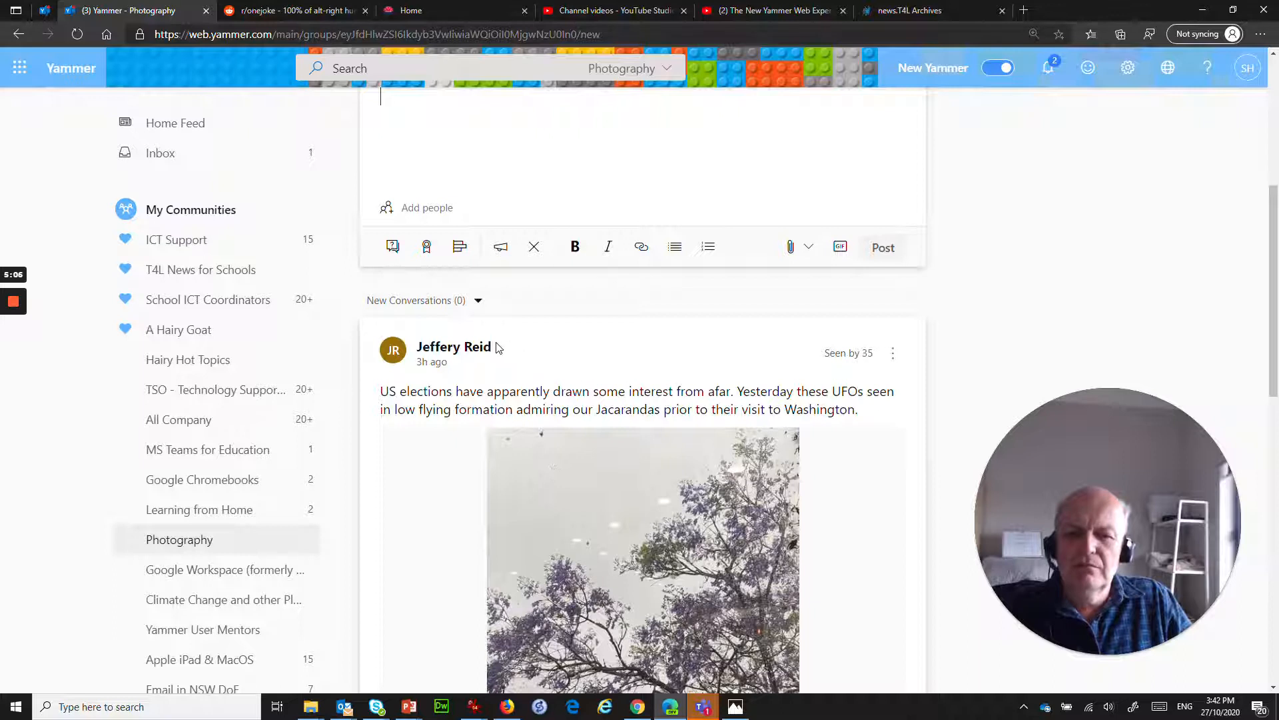
right_click(424, 367)
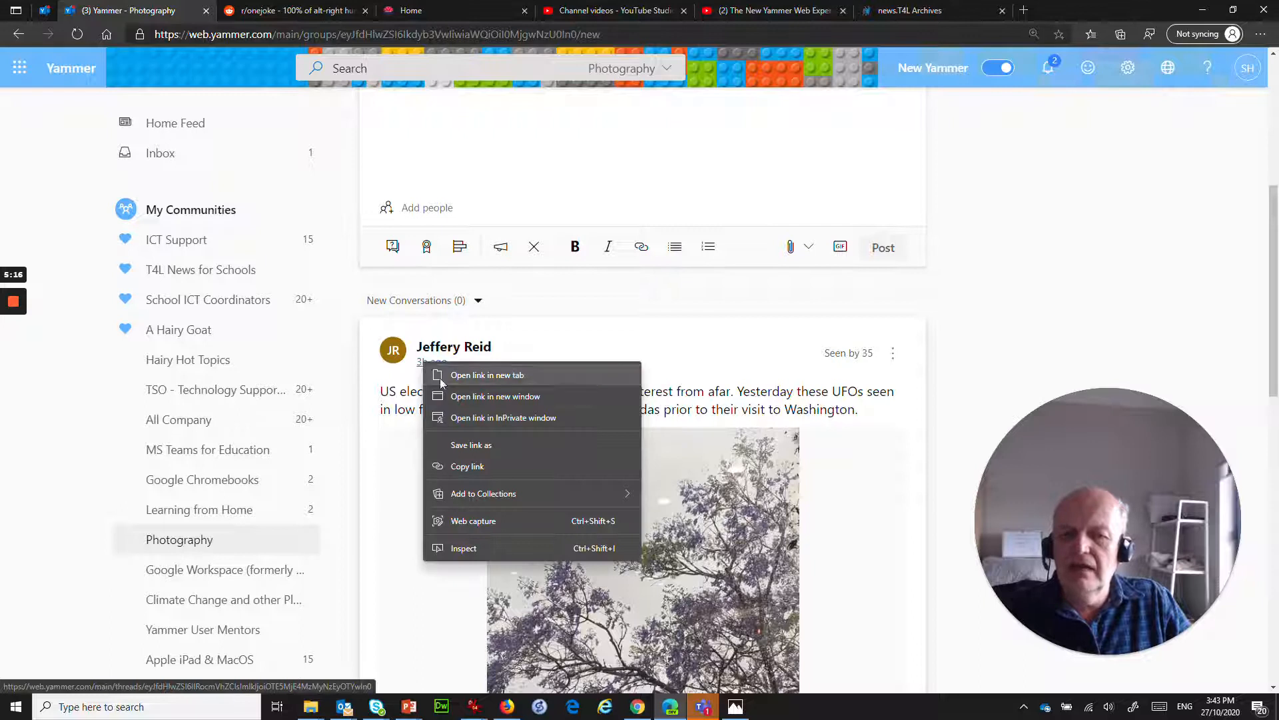
click(469, 466)
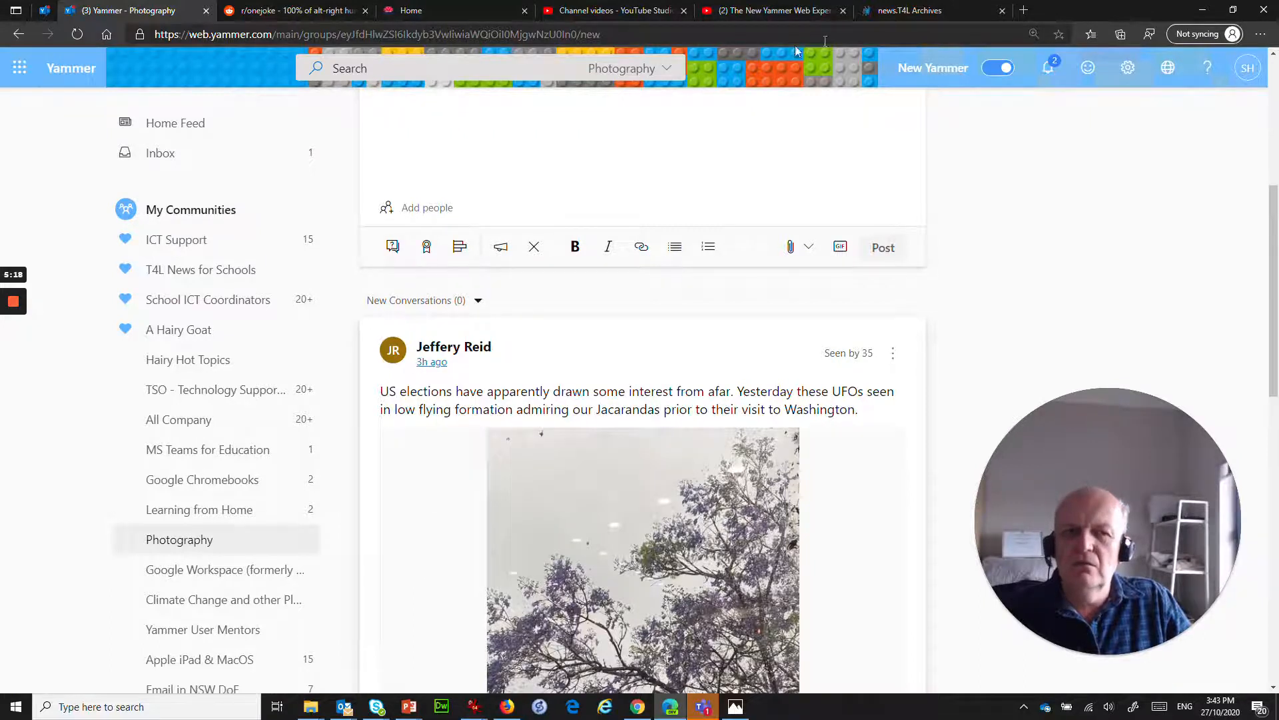
click(1024, 11)
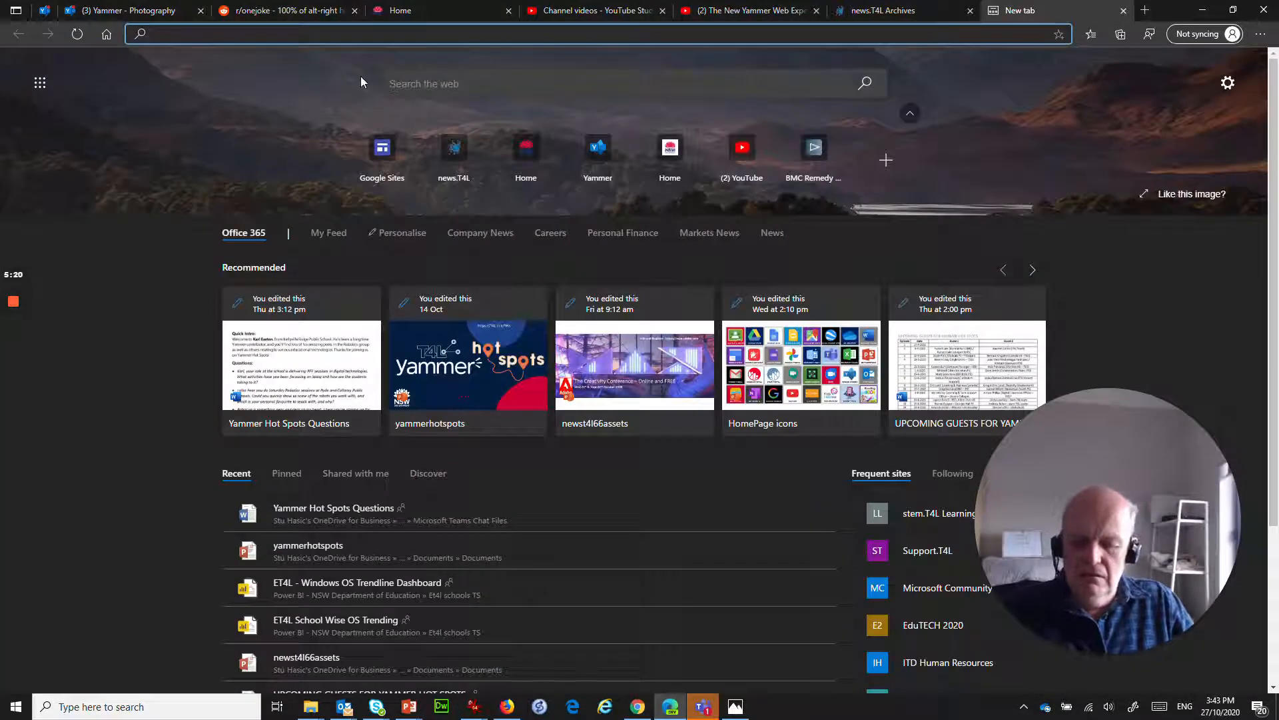
key(ctrl+v)
key(Return)
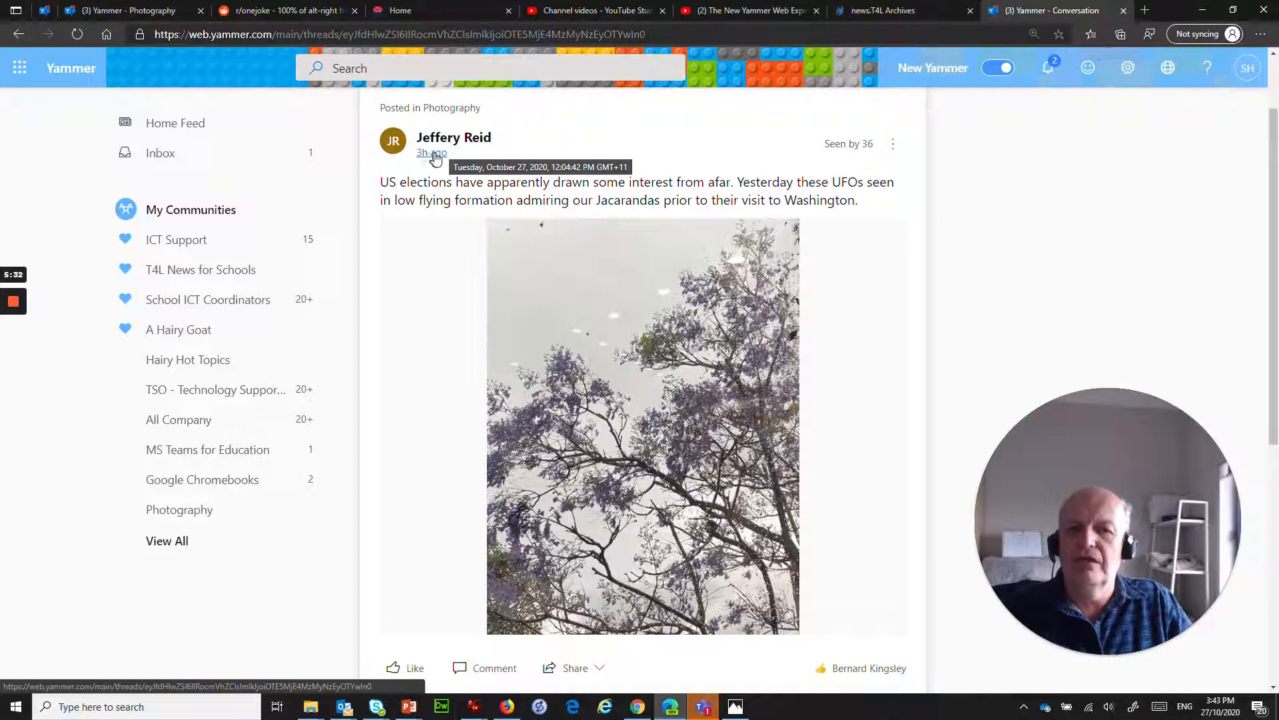
View the sharing options for the jacaranda photo post and dismiss them
scroll(426, 303, down, 2)
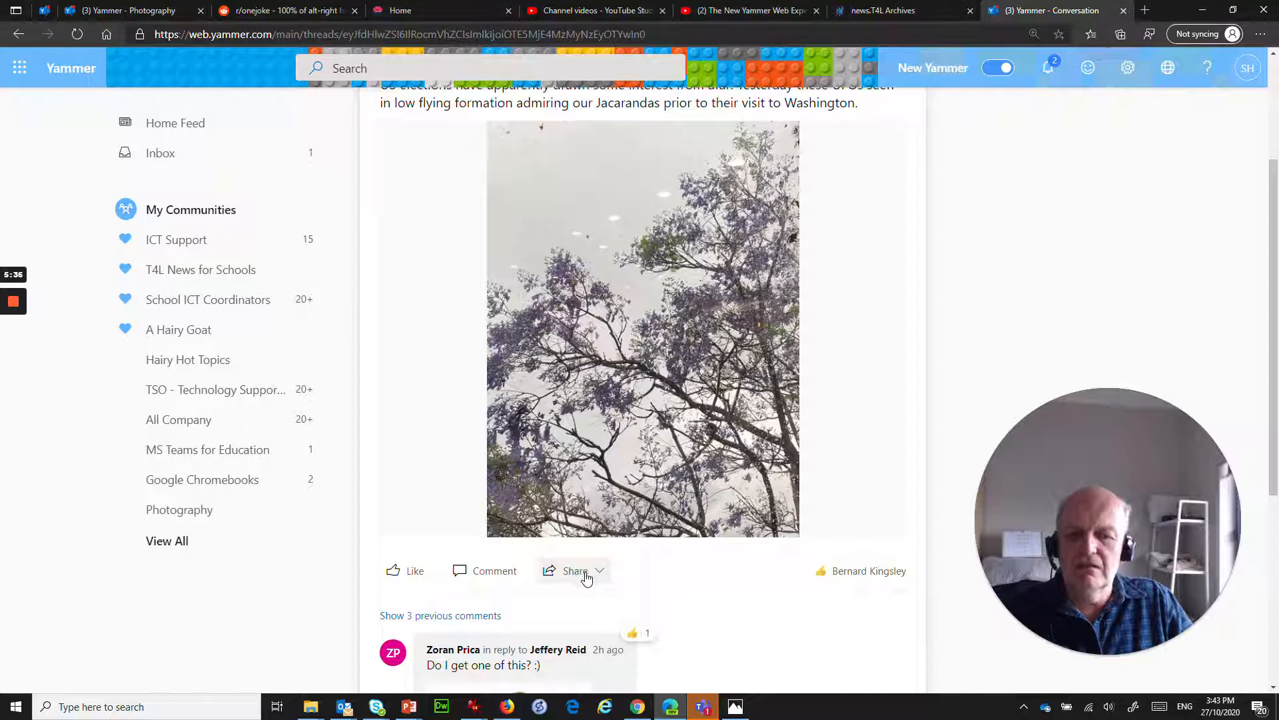
click(597, 572)
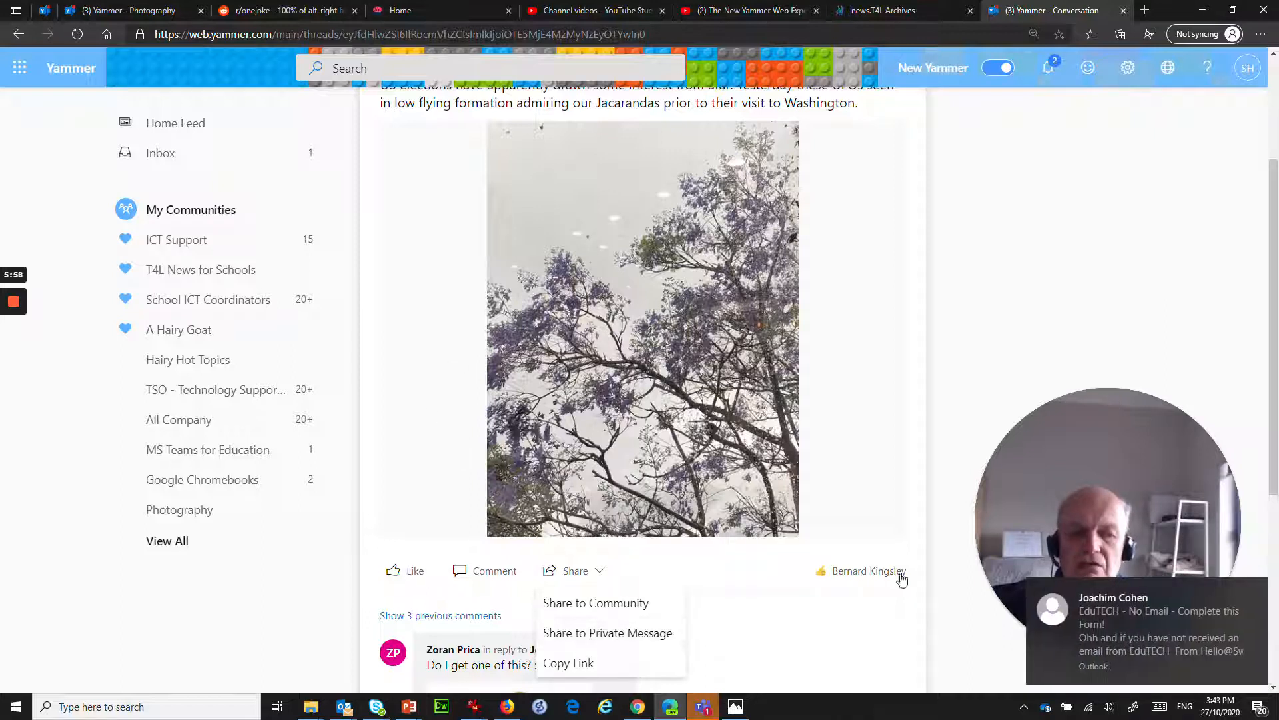
click(1271, 652)
Look through the recent Yammer notifications and close the notifications list
scroll(434, 370, up, 3)
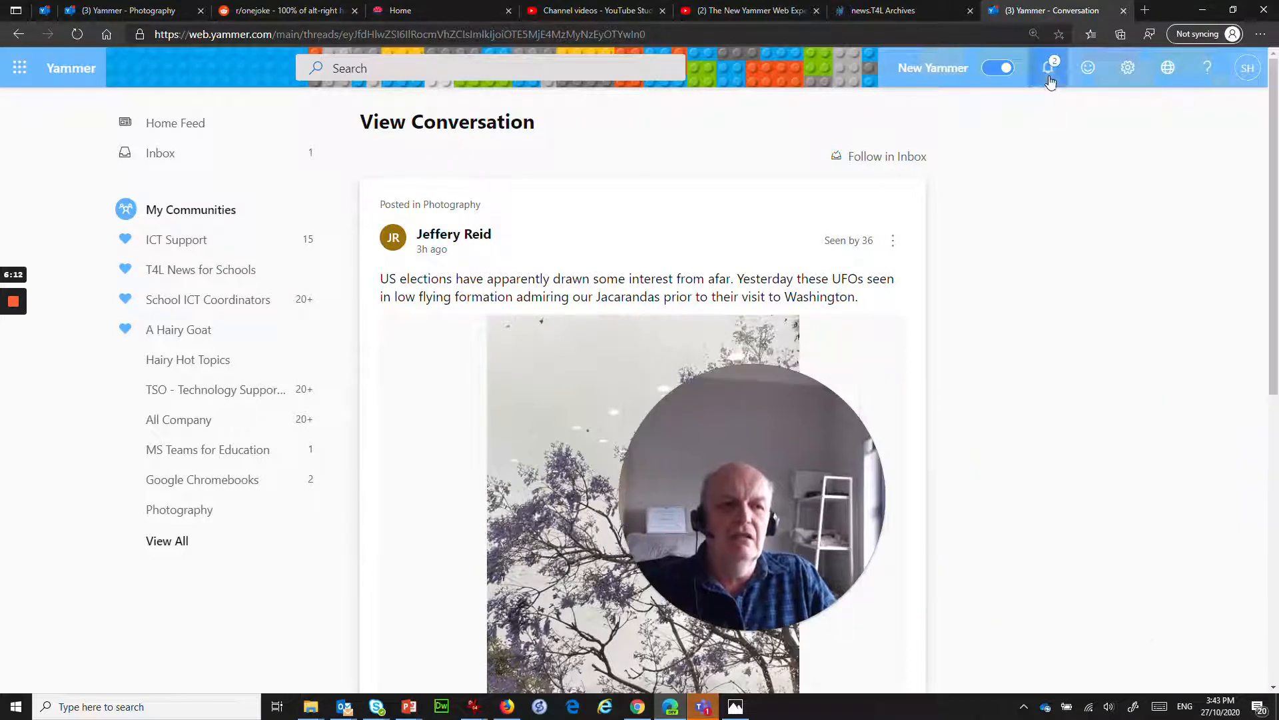
click(1052, 76)
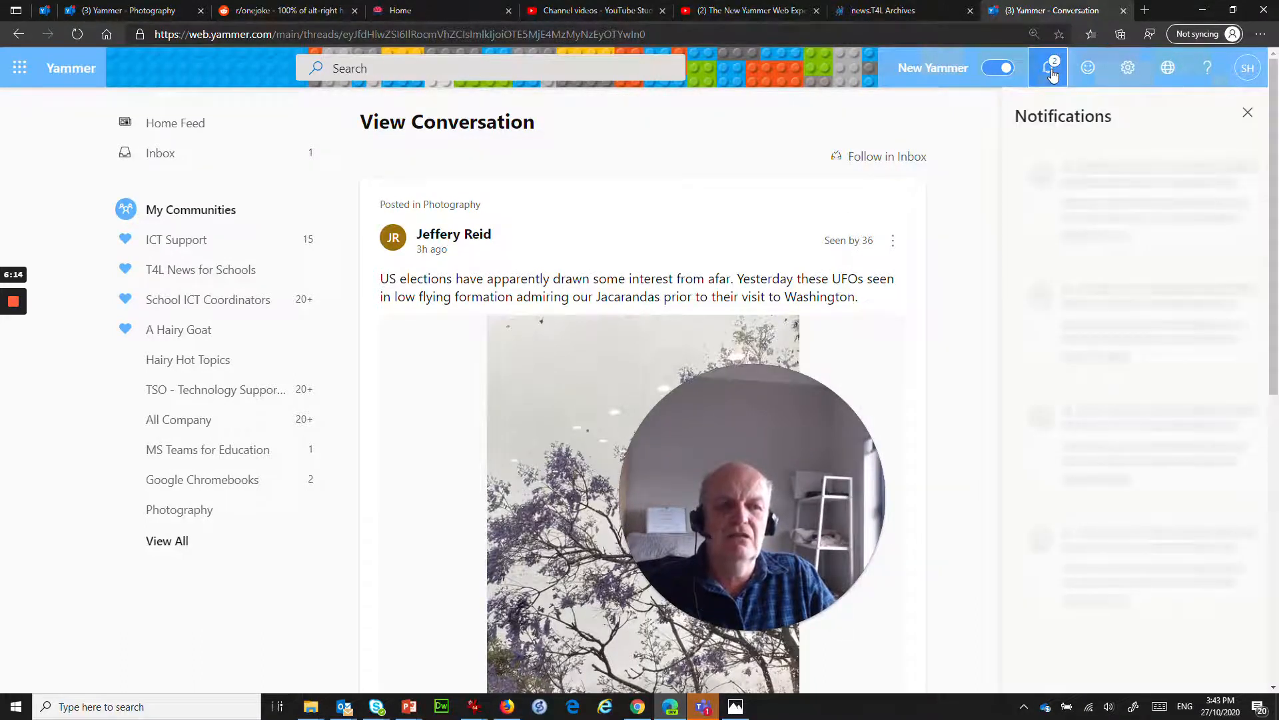
scroll(1136, 393, down, 5)
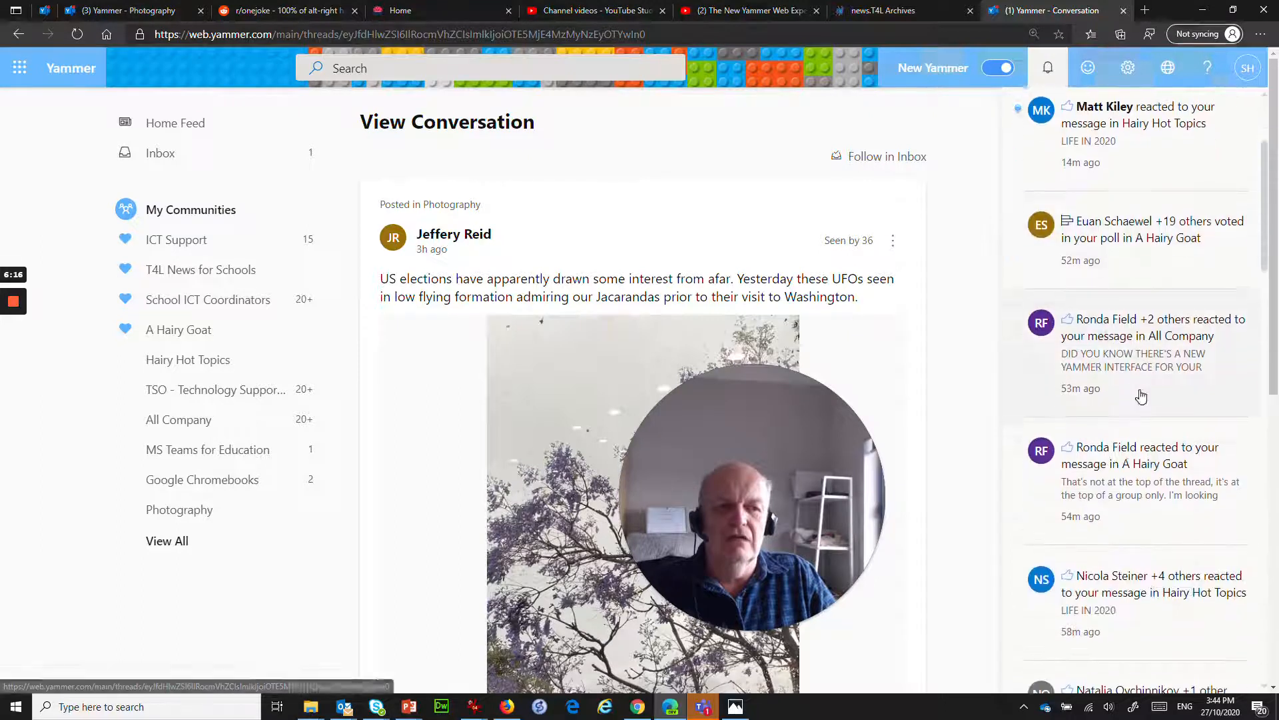
scroll(1126, 466, down, 8)
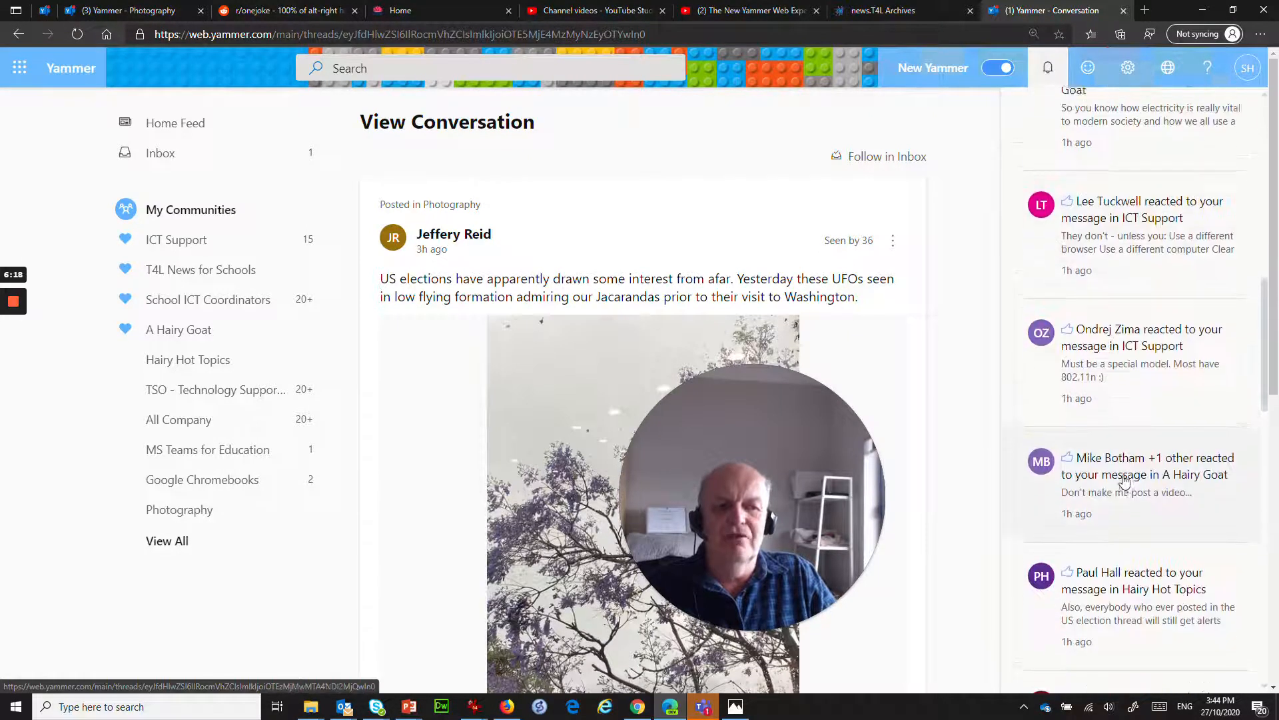
scroll(1133, 503, up, 10)
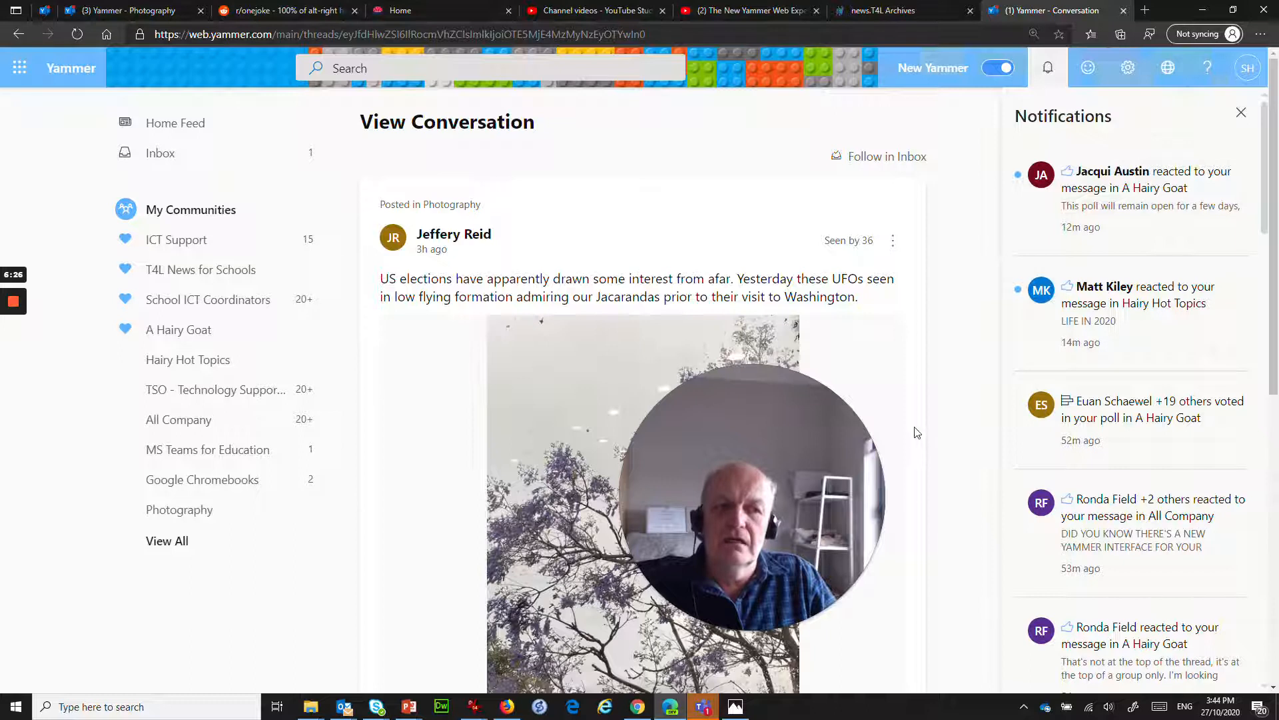
drag(687, 549, 1006, 467)
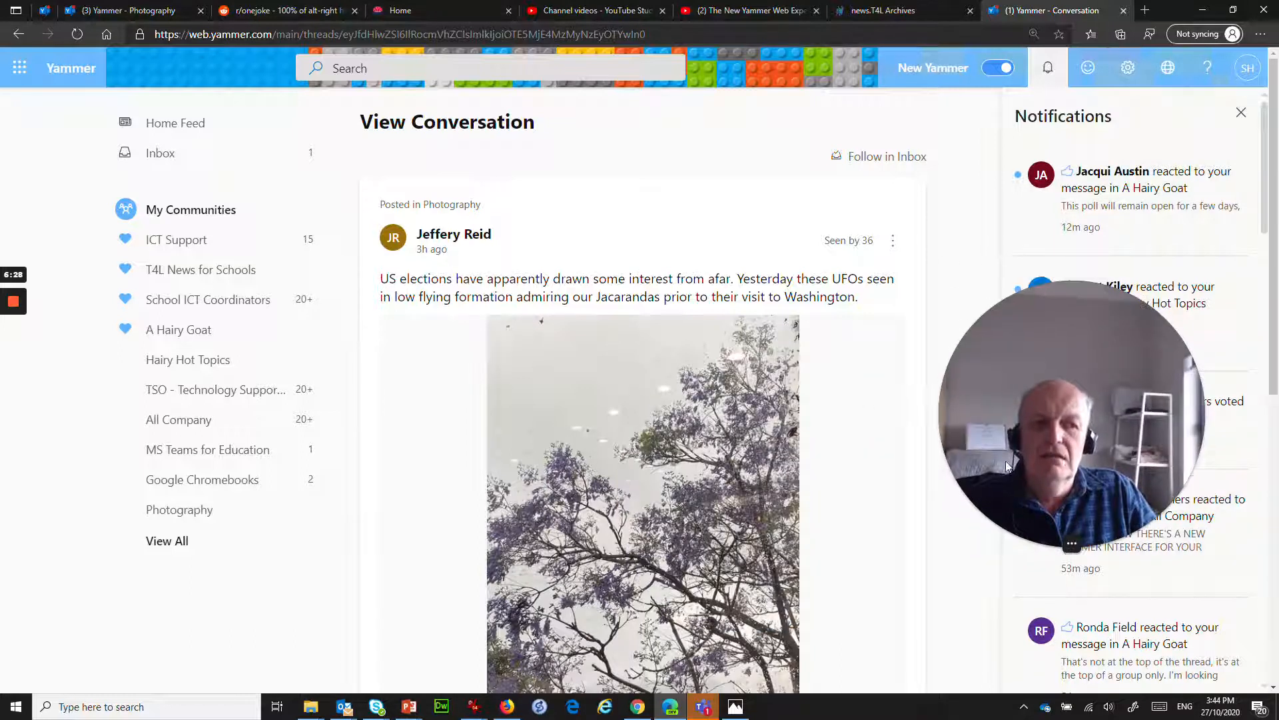
click(1241, 113)
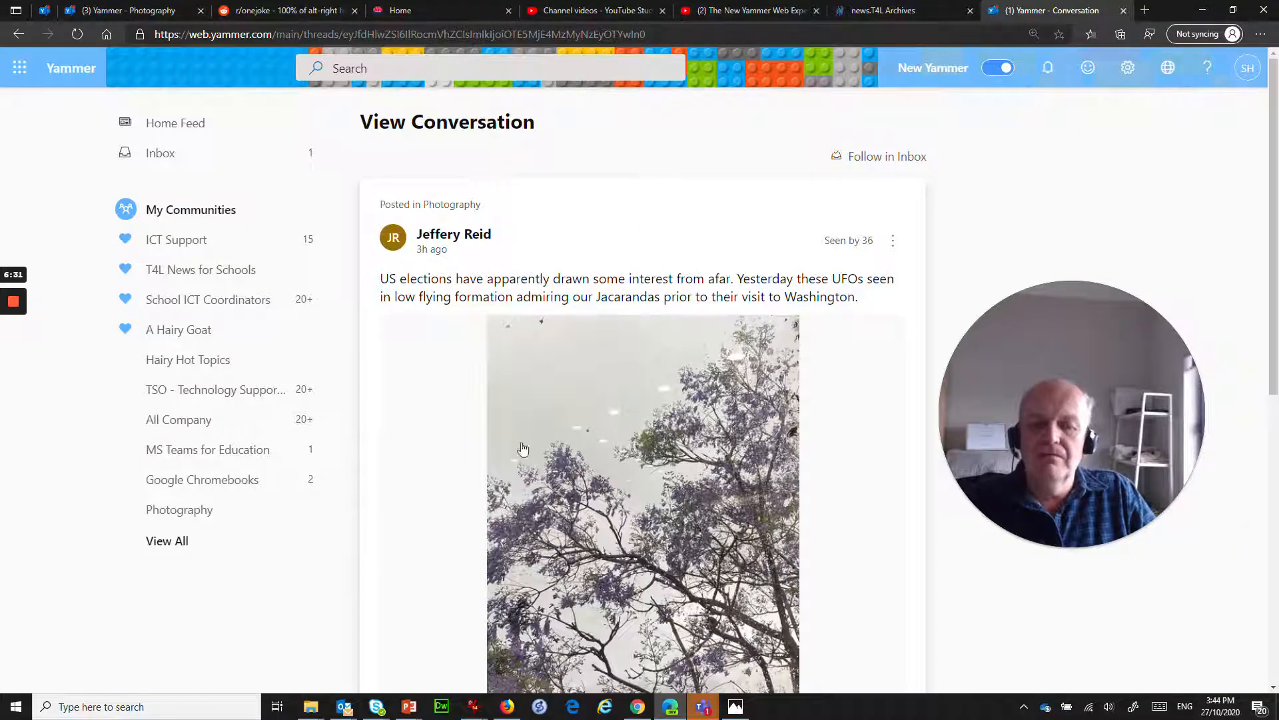
mouse_move(12, 303)
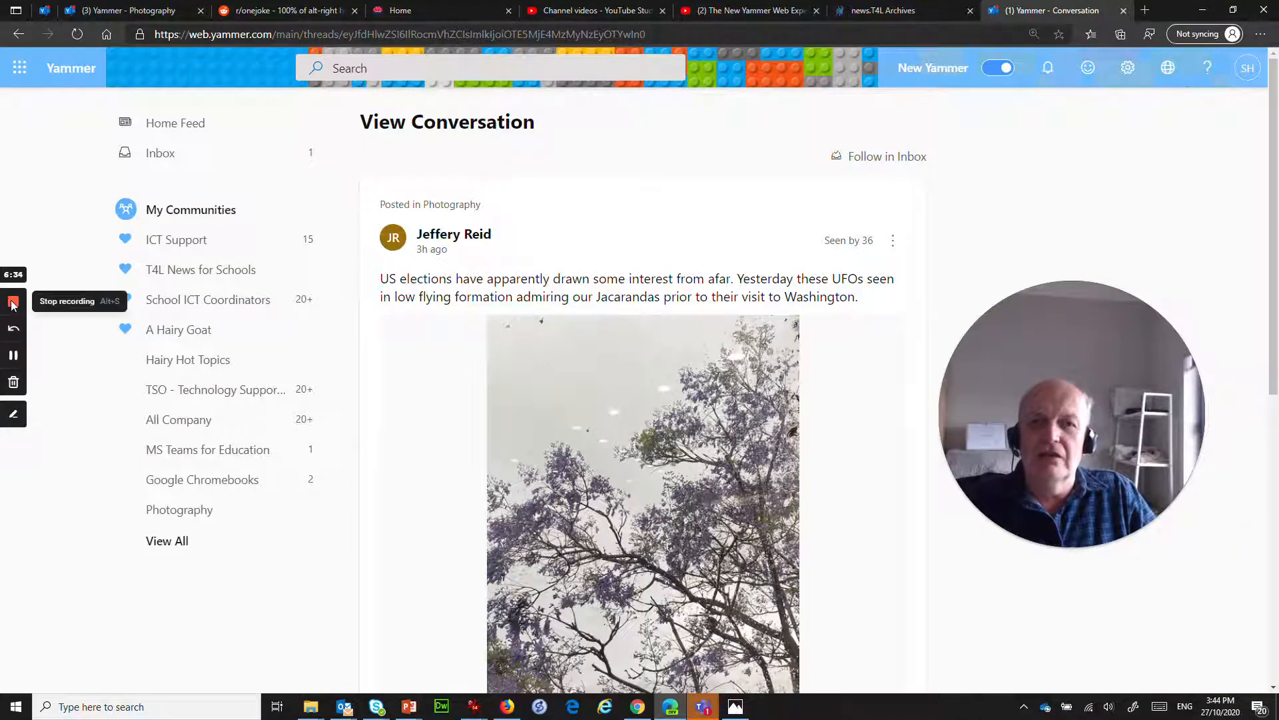